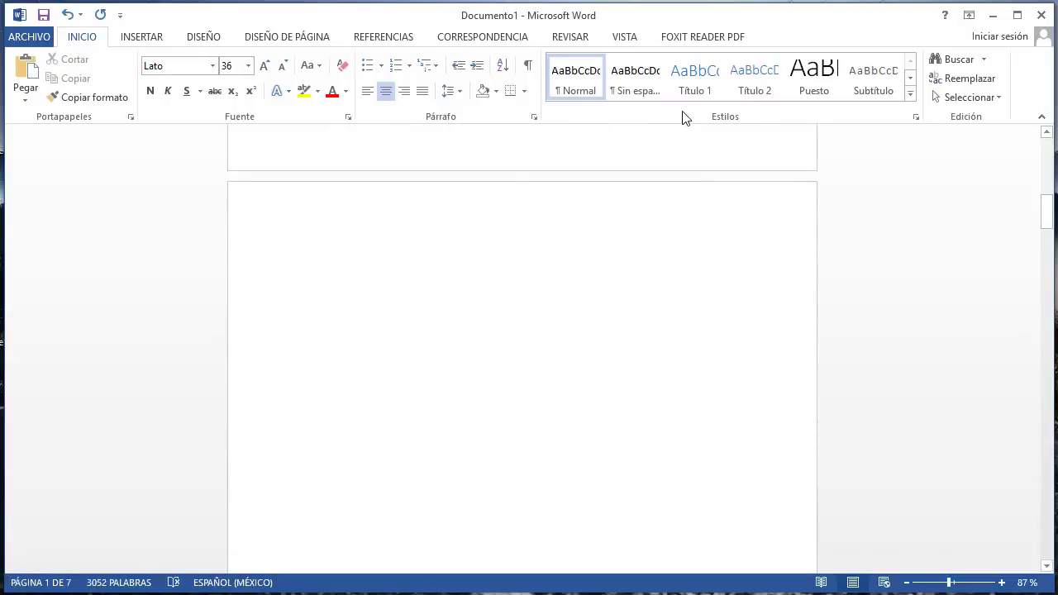
- Add the heading INDICE on the first line of the blank second page
{"action": "left_click", "coordinate": [419, 231]}
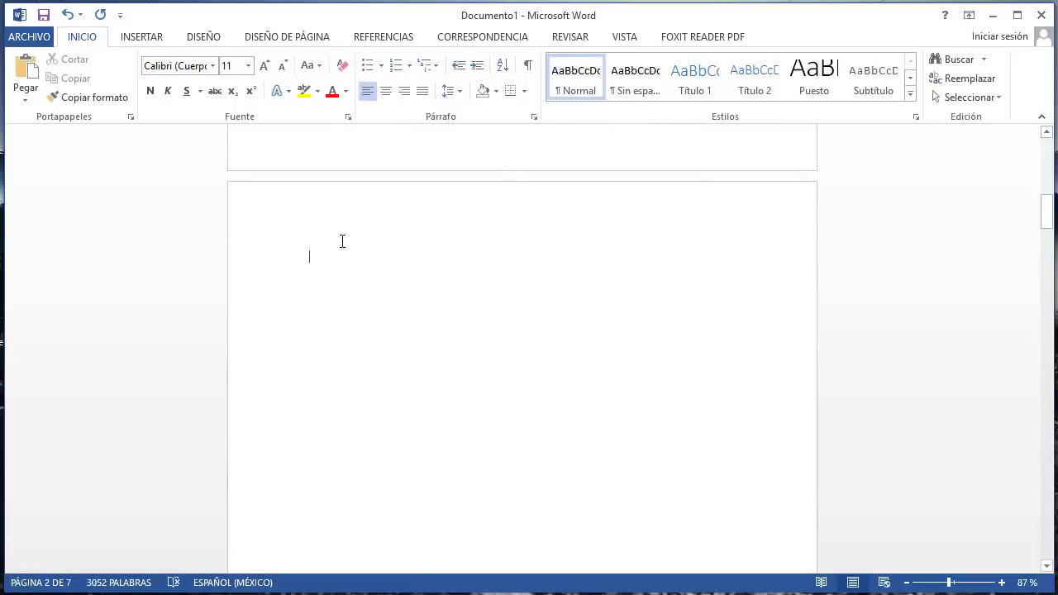
{"action": "type", "text": "IN"}
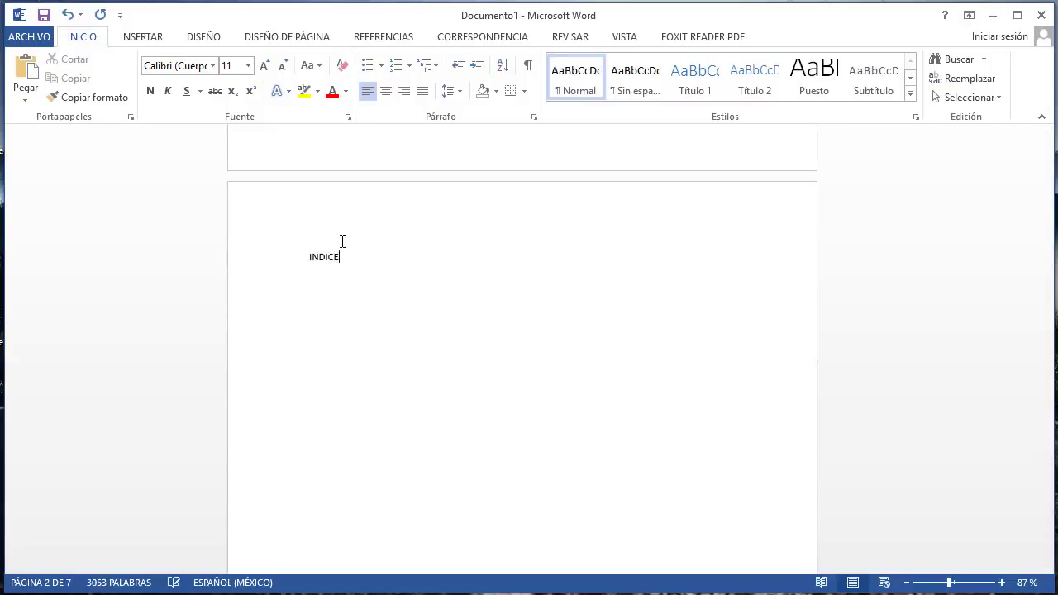
{"action": "type", "text": "DICE"}
- Look through the index page and the LOREM IPSUM pages that follow it to review the document's layout
{"action": "scroll", "coordinate": [493, 351], "scroll_direction": "down", "scroll_amount": 3}
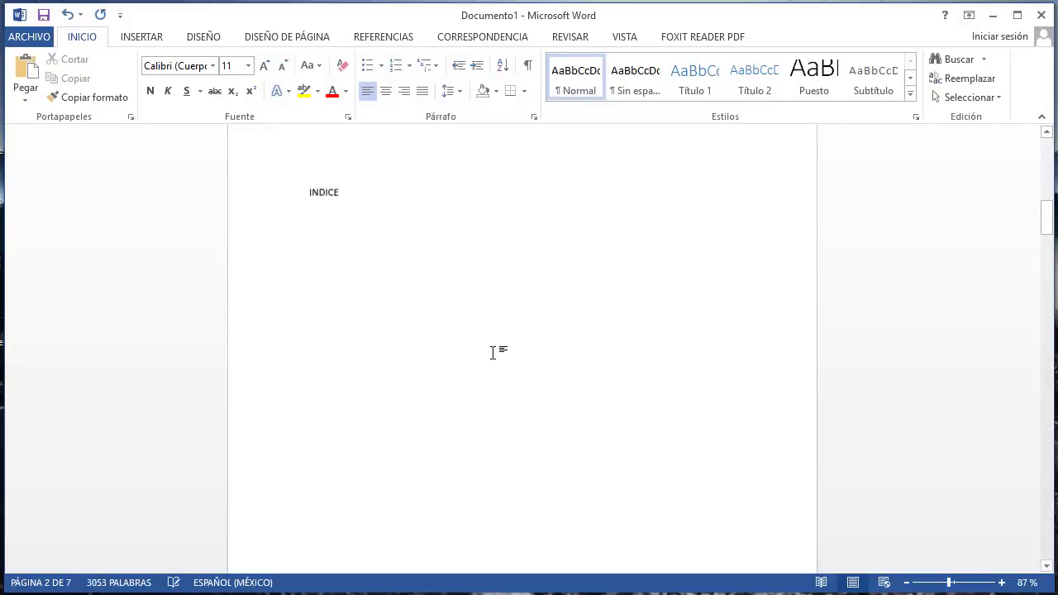
{"action": "scroll", "coordinate": [494, 353], "scroll_direction": "down", "scroll_amount": 15}
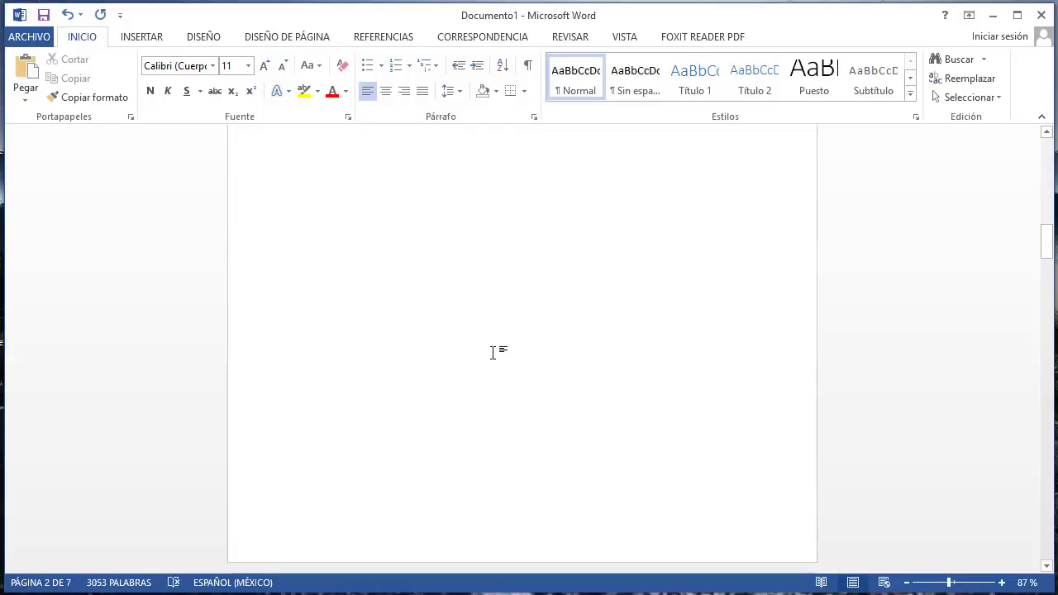
{"action": "left_click", "coordinate": [541, 209]}
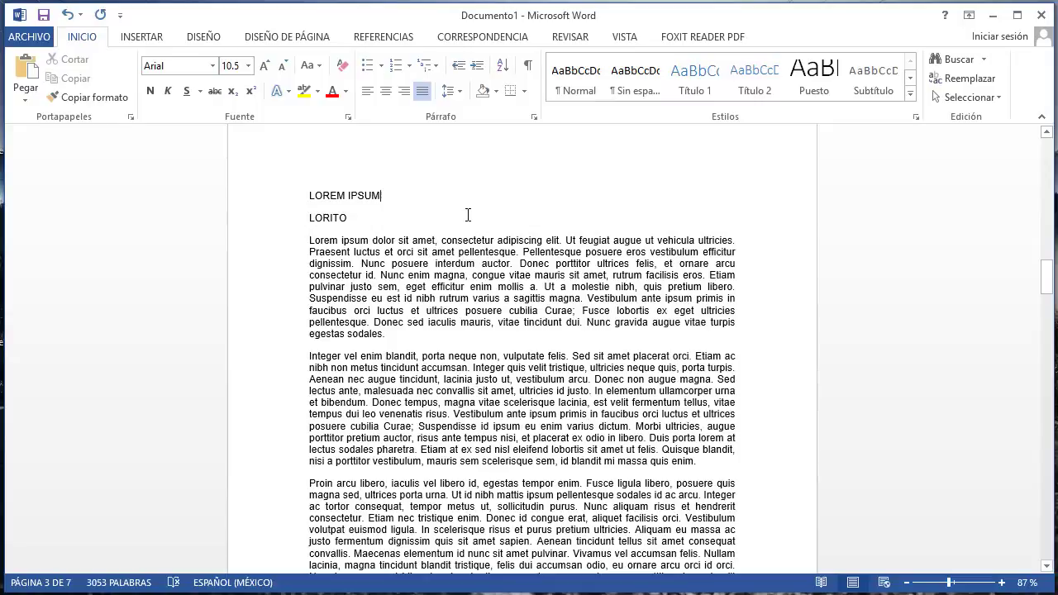
{"action": "scroll", "coordinate": [468, 215], "scroll_direction": "down", "scroll_amount": 12}
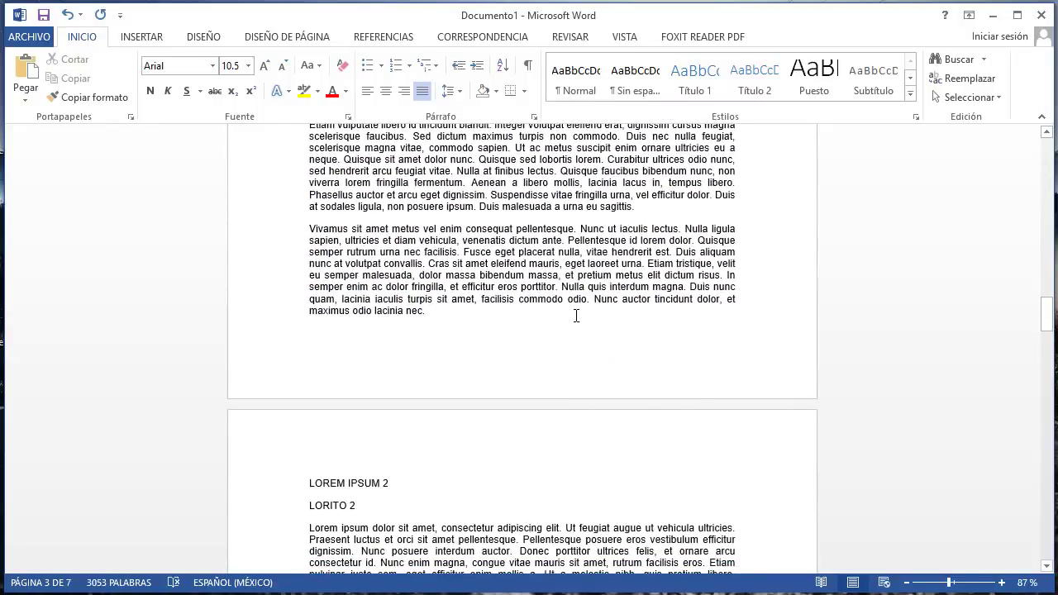
{"action": "scroll", "coordinate": [592, 405], "scroll_direction": "up", "scroll_amount": 4}
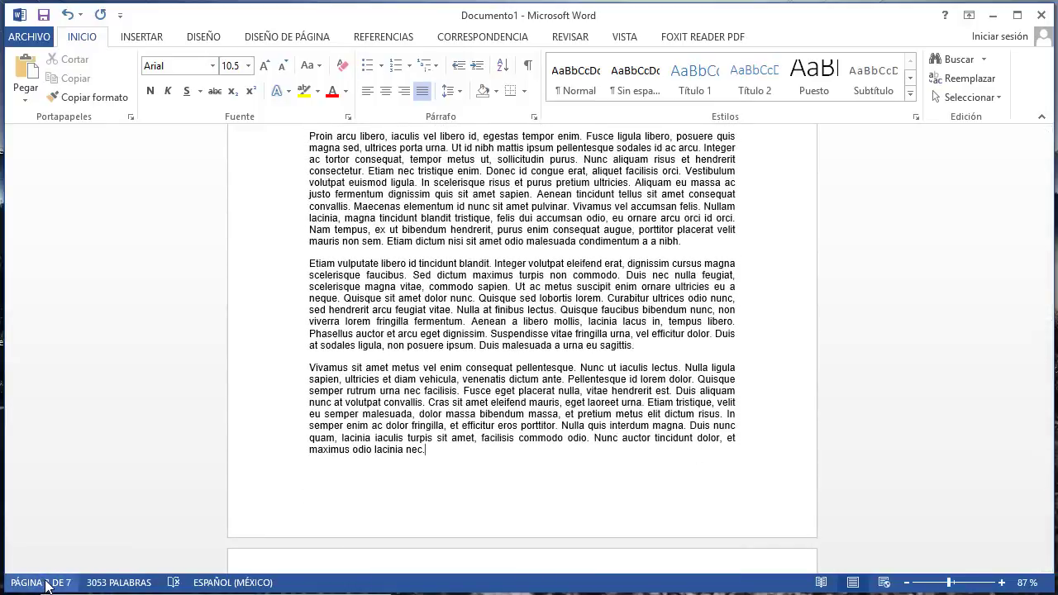
{"action": "scroll", "coordinate": [665, 436], "scroll_direction": "up", "scroll_amount": 12}
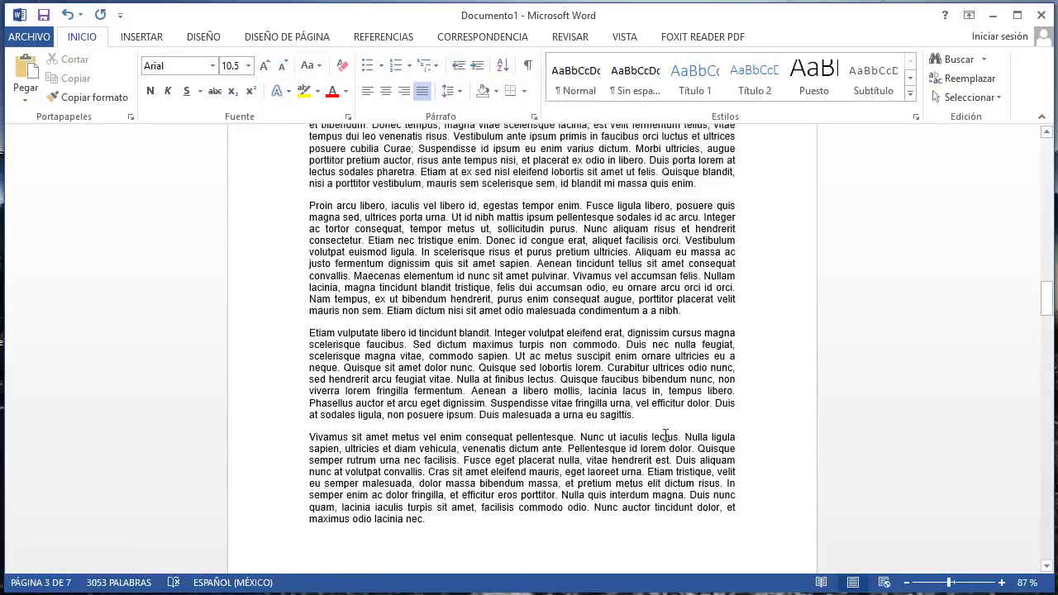
{"action": "scroll", "coordinate": [666, 435], "scroll_direction": "up", "scroll_amount": 4}
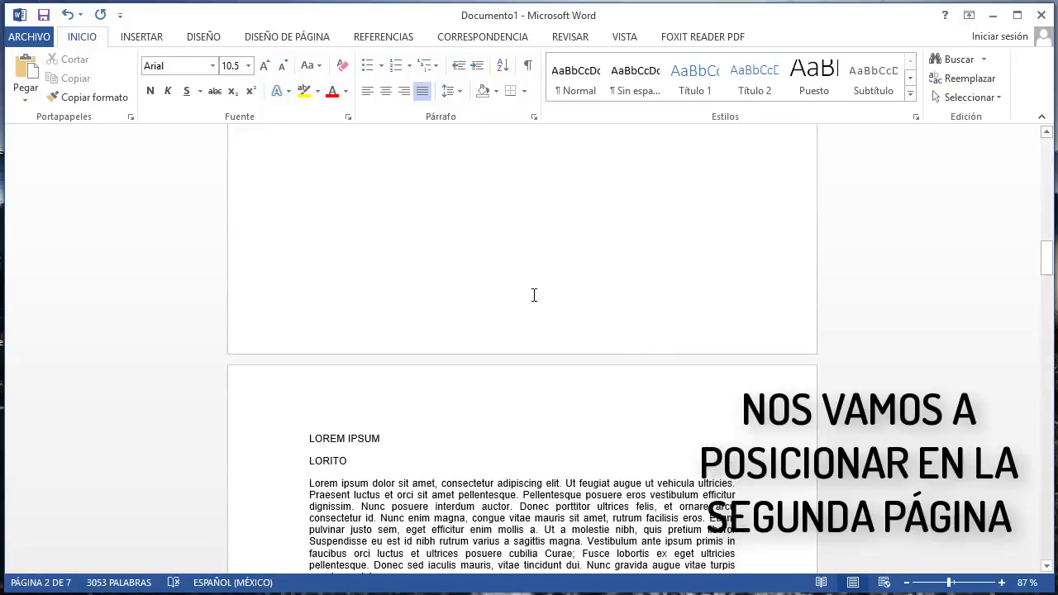
- Place the cursor after INDICE on page two and display several pages side by side
{"action": "left_click", "coordinate": [437, 213]}
{"action": "scroll", "coordinate": [475, 408], "scroll_direction": "down", "scroll_amount": 10}
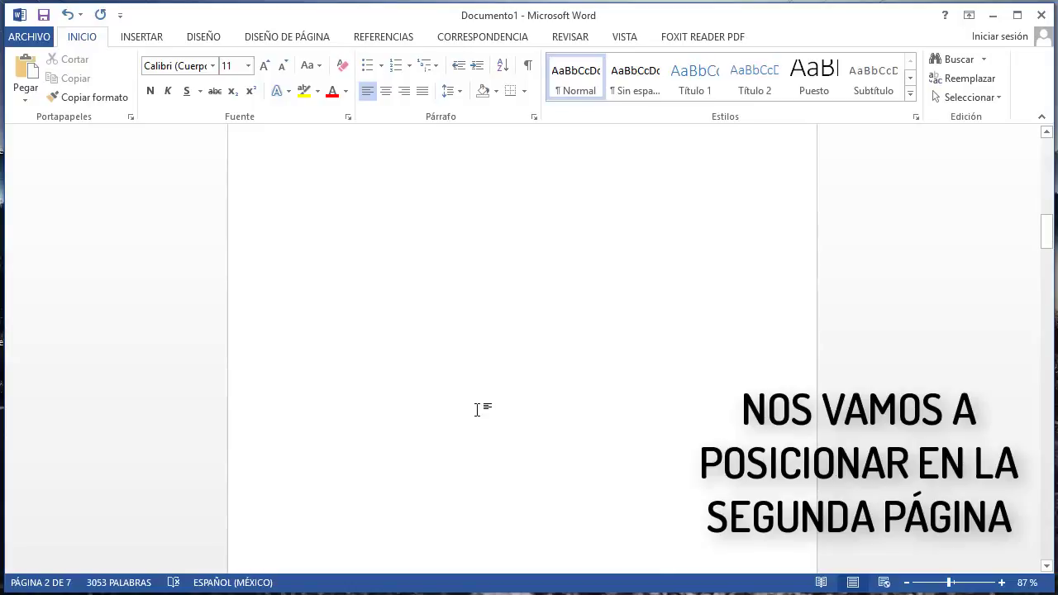
{"action": "scroll", "coordinate": [396, 411], "scroll_direction": "up", "scroll_amount": 10}
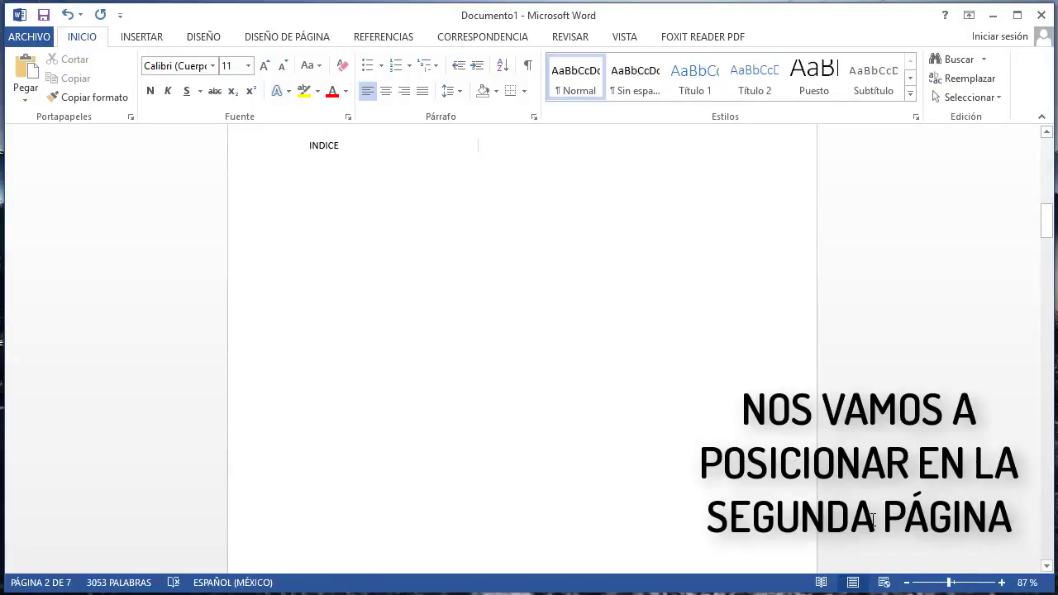
{"action": "scroll", "coordinate": [874, 510], "scroll_direction": "down", "scroll_amount": 2}
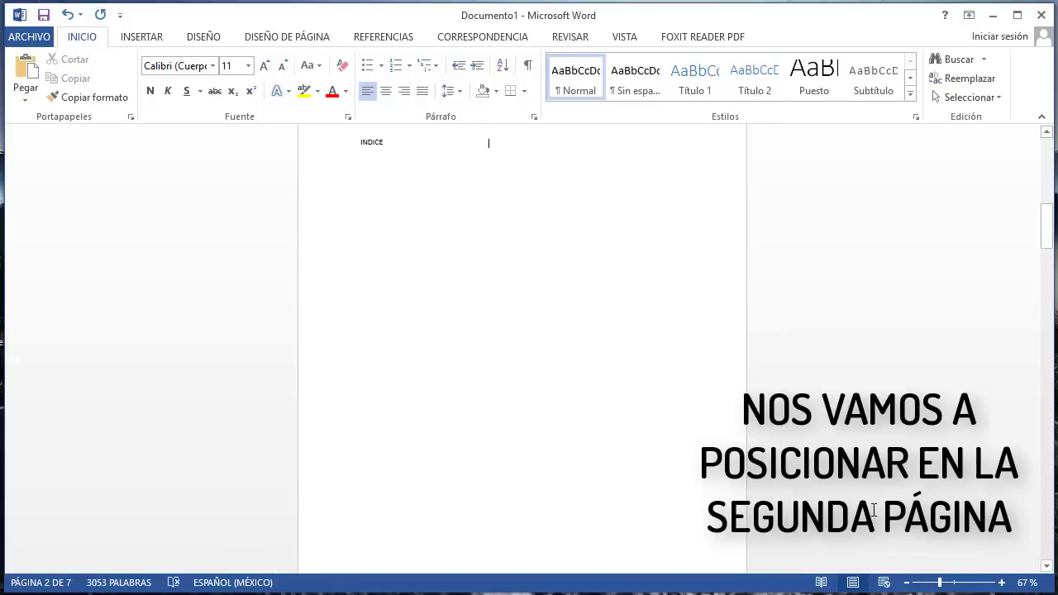
{"action": "scroll", "coordinate": [874, 510], "scroll_direction": "down", "scroll_amount": 2}
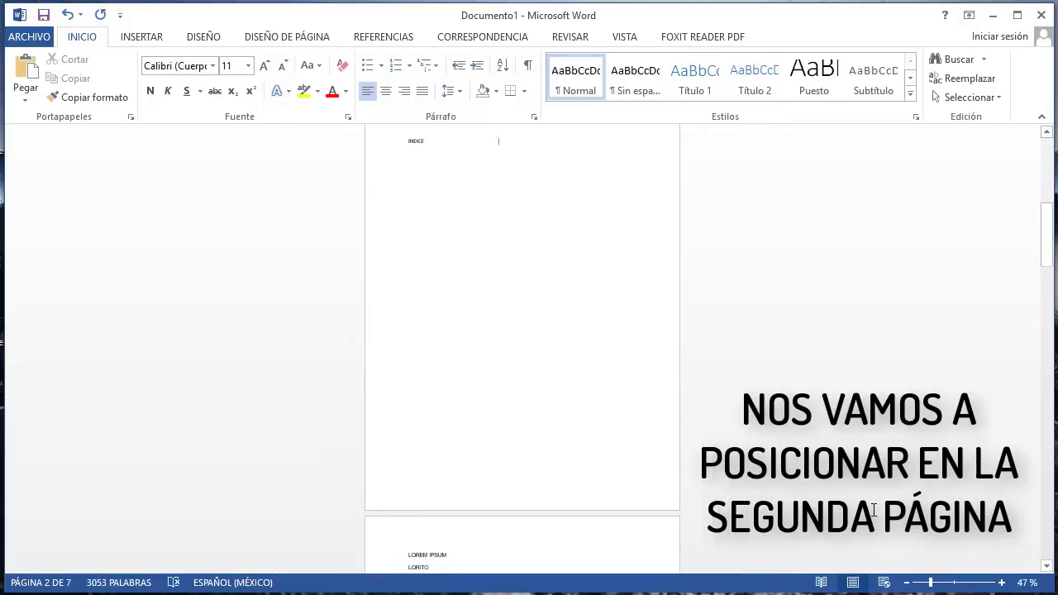
{"action": "scroll", "coordinate": [874, 511], "scroll_direction": "down", "scroll_amount": 1}
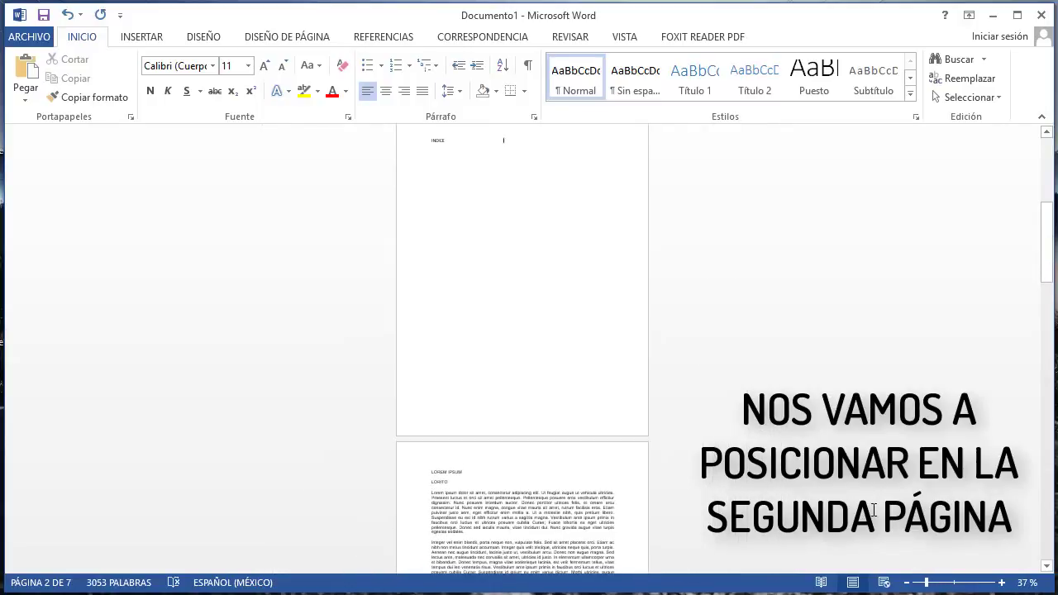
{"action": "scroll", "coordinate": [874, 510], "scroll_direction": "down", "scroll_amount": 2}
{"action": "scroll", "coordinate": [874, 508], "scroll_direction": "up", "scroll_amount": 3}
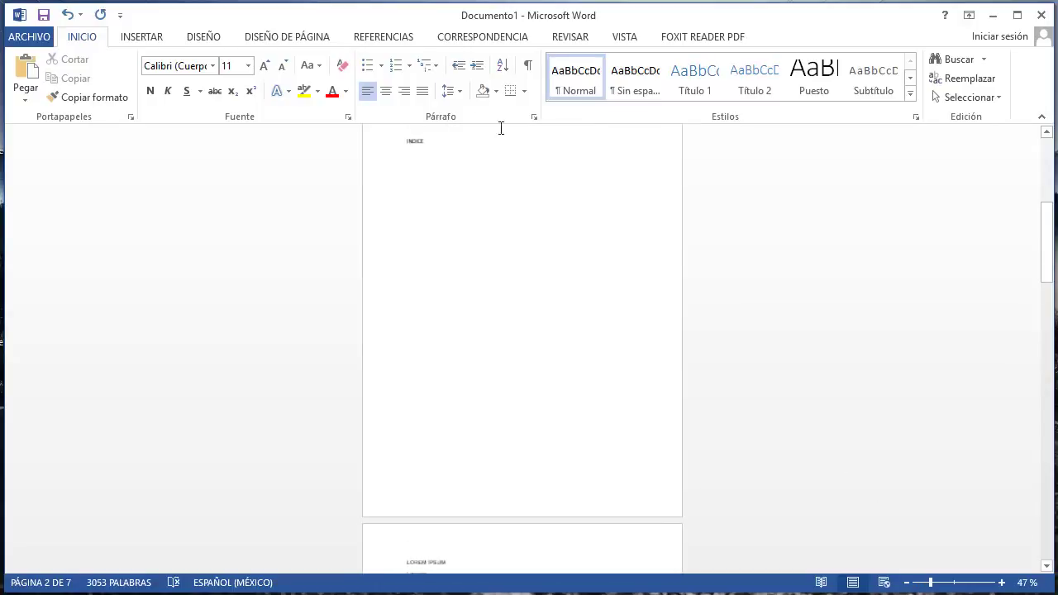
{"action": "left_click", "coordinate": [624, 39]}
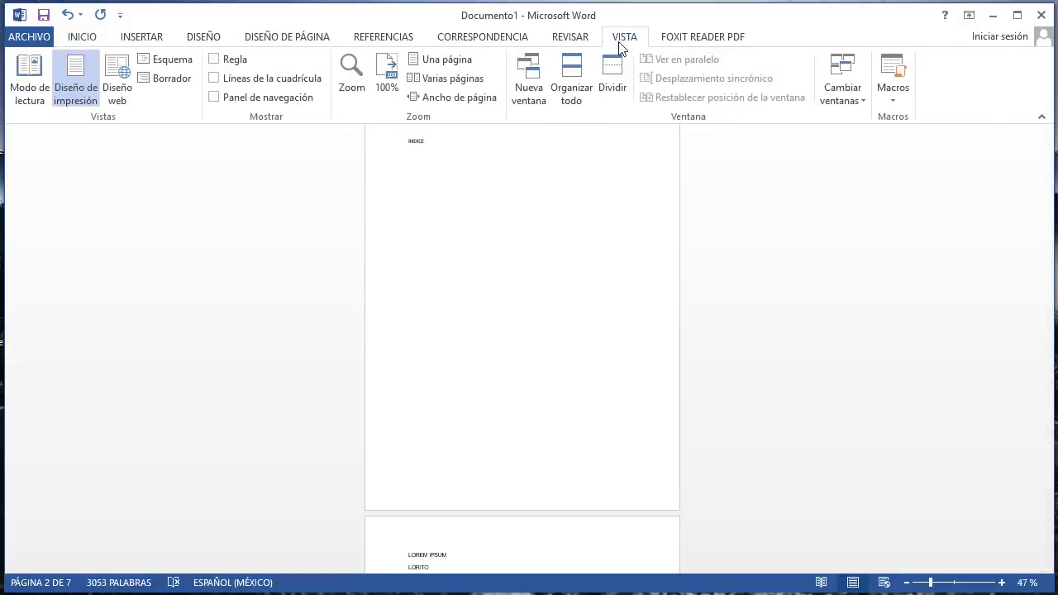
{"action": "left_click", "coordinate": [474, 81]}
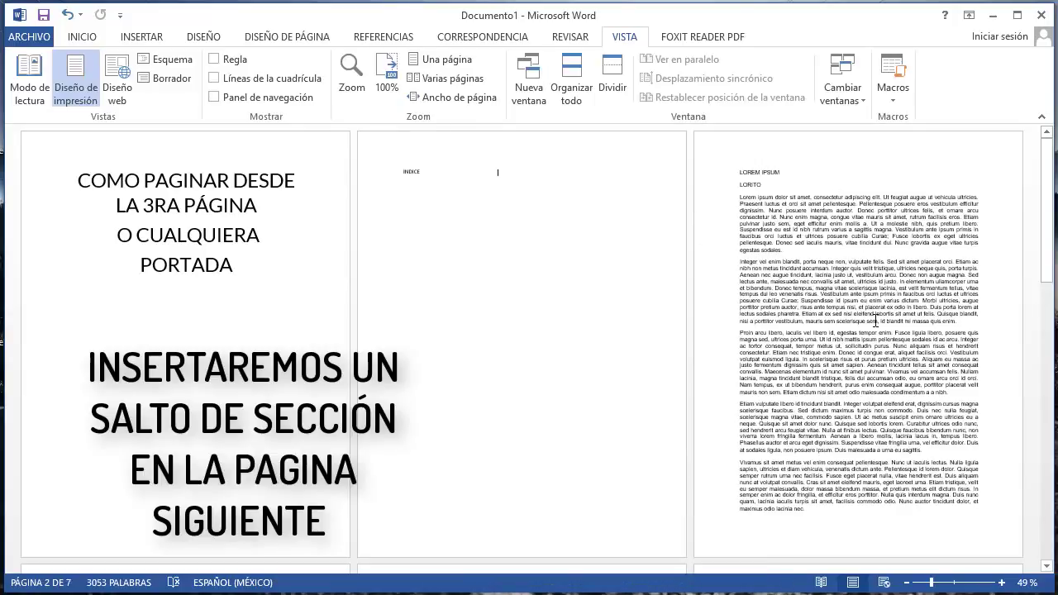
- Insert a next-page section break at the cursor on the index page
{"action": "left_click", "coordinate": [195, 38]}
{"action": "left_click", "coordinate": [283, 38]}
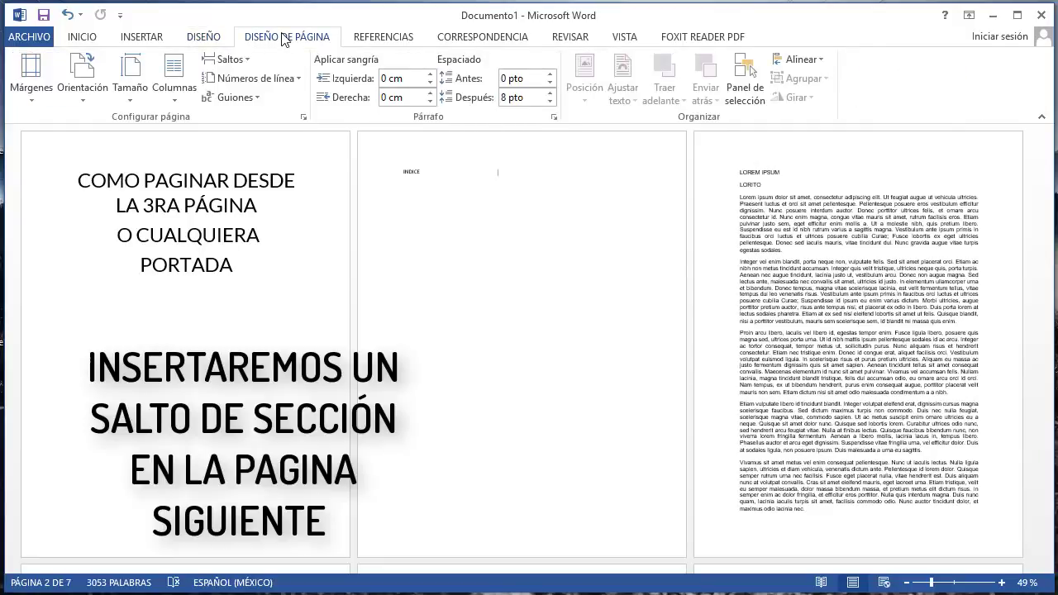
{"action": "left_click", "coordinate": [250, 63]}
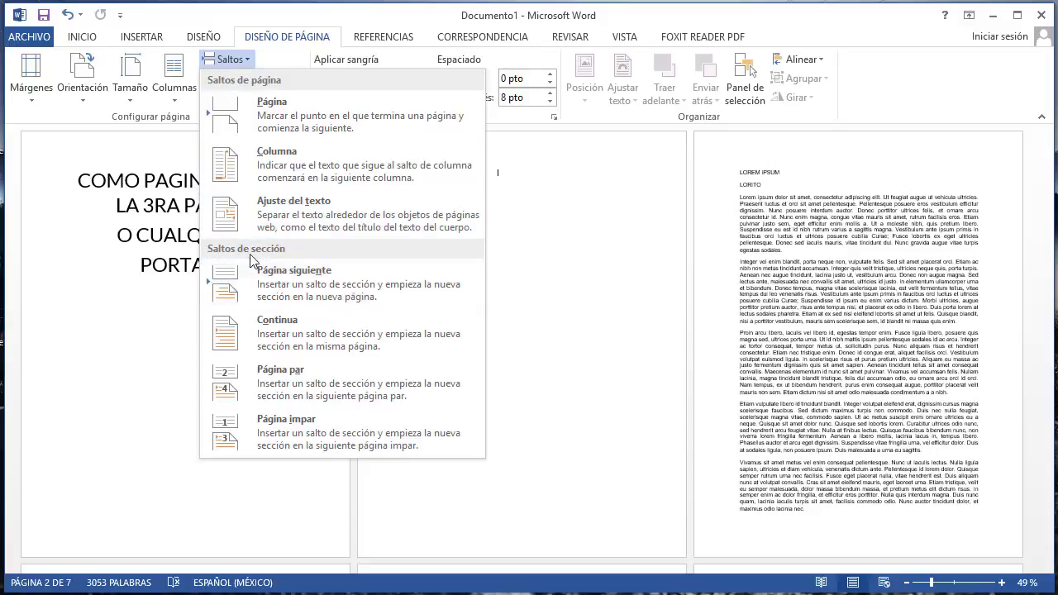
{"action": "left_click", "coordinate": [325, 290]}
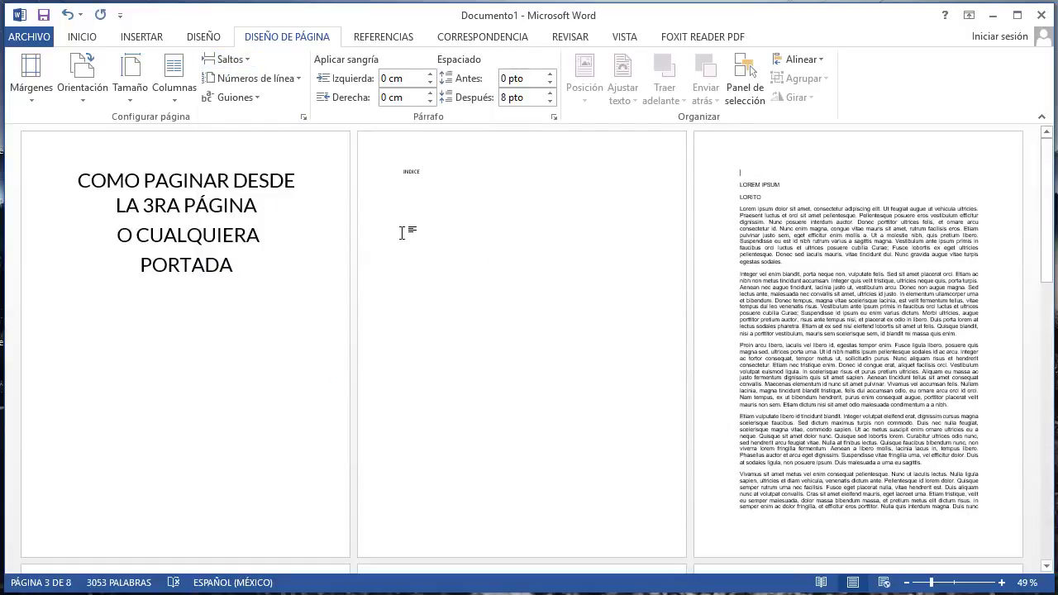
- Show the paragraph marks and other hidden formatting symbols in the document
{"action": "left_click", "coordinate": [82, 36]}
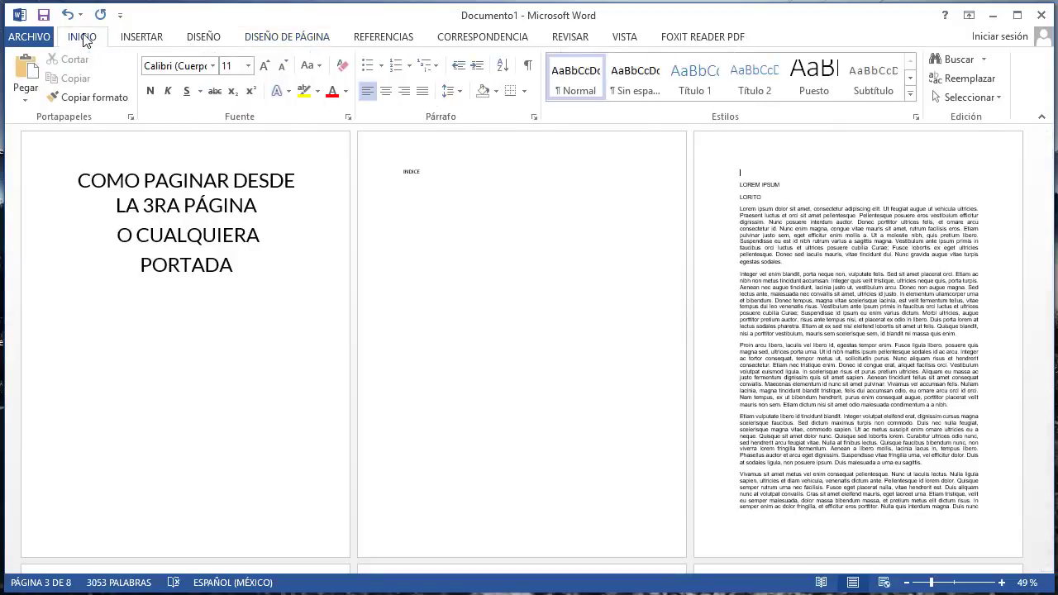
{"action": "left_click", "coordinate": [527, 70]}
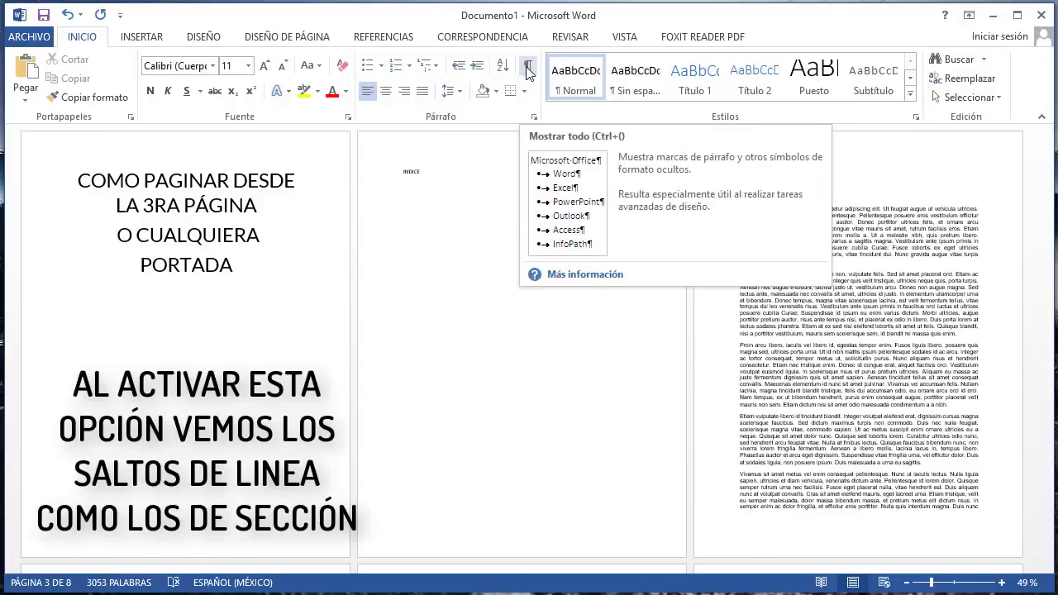
{"action": "left_click", "coordinate": [527, 69]}
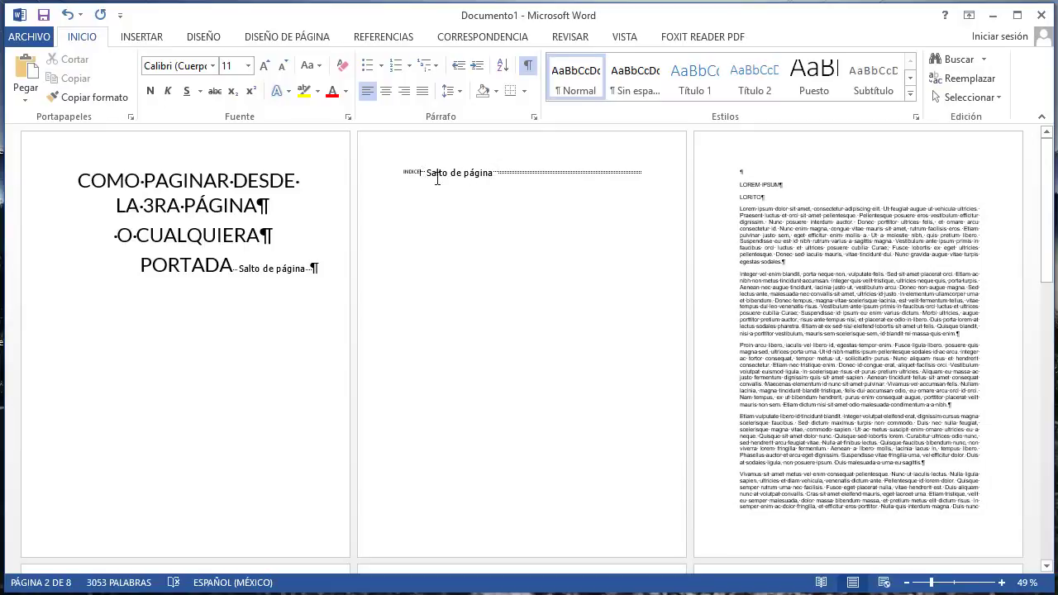
- Add 17 paragraph breaks after INDICE to move the page break and section break down the page
{"action": "key", "text": "Return"}
{"action": "key", "text": "Return"}
{"action": "key", "text": "Return"}
{"action": "key", "text": "Return"}
{"action": "key", "text": "Return"}
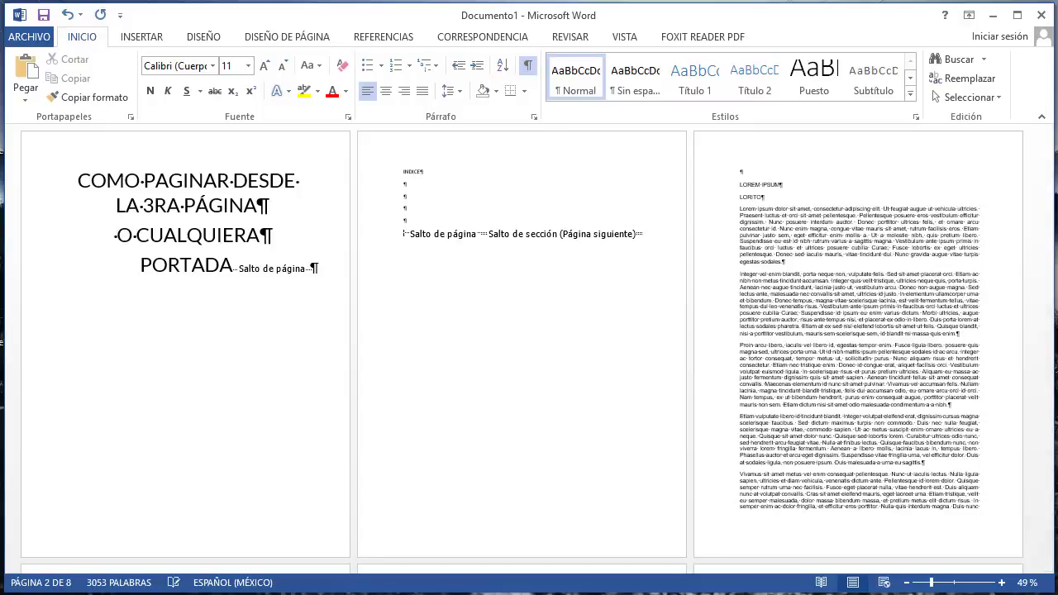
{"action": "key", "text": "Return"}
{"action": "key", "text": "Return"}
{"action": "key", "text": "Return"}
{"action": "key", "text": "Return"}
{"action": "key", "text": "Return"}
{"action": "key", "text": "Return"}
{"action": "key", "text": "Return"}
{"action": "key", "text": "Return"}
{"action": "key", "text": "Return"}
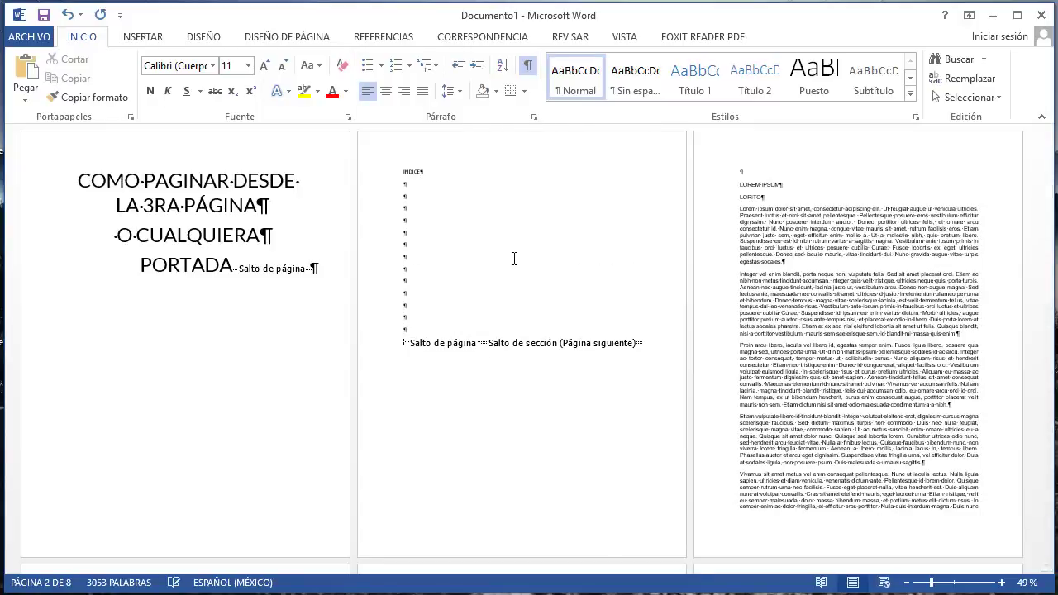
{"action": "key", "text": "Return"}
{"action": "key", "text": "Return"}
{"action": "key", "text": "Return"}
{"action": "scroll", "coordinate": [527, 259], "scroll_direction": "down", "scroll_amount": 2}
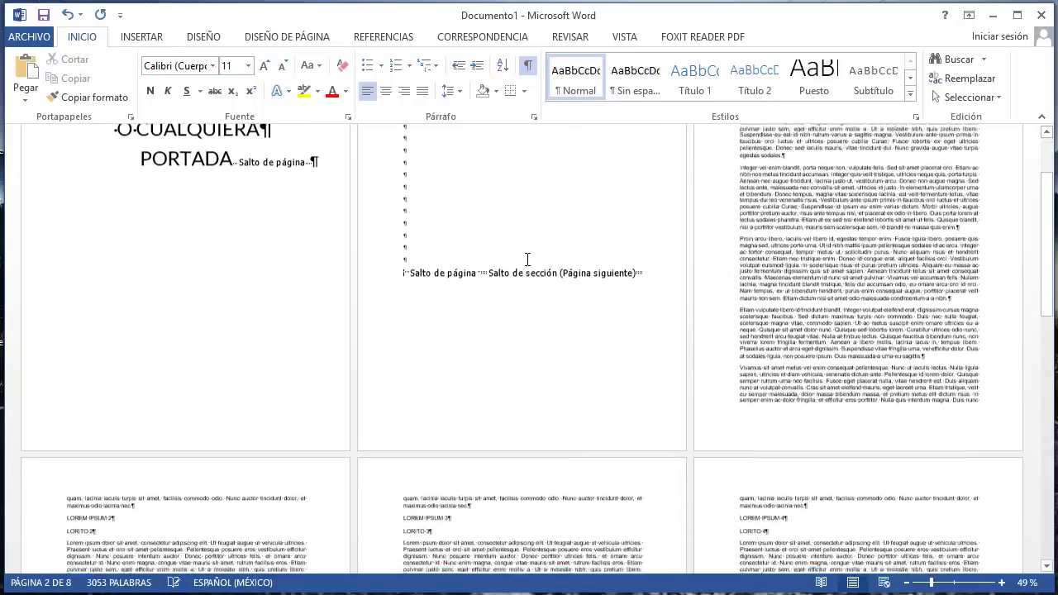
{"action": "scroll", "coordinate": [526, 260], "scroll_direction": "up", "scroll_amount": 3}
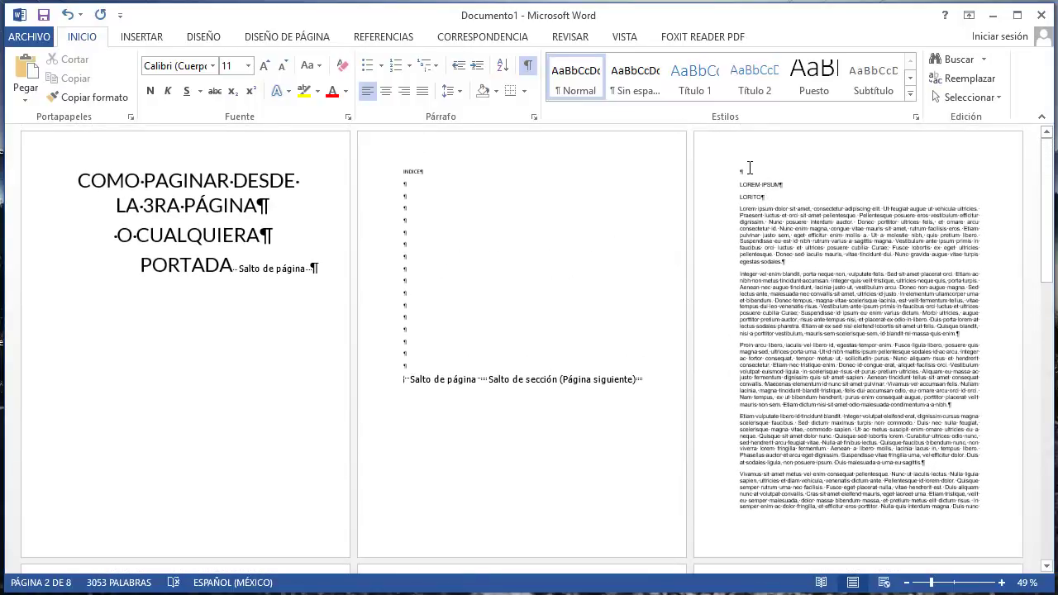
- Delete the empty paragraph above the LOREM IPSUM heading on page three and hide the formatting symbols
{"action": "left_click", "coordinate": [769, 181]}
{"action": "key", "text": "BackSpace"}
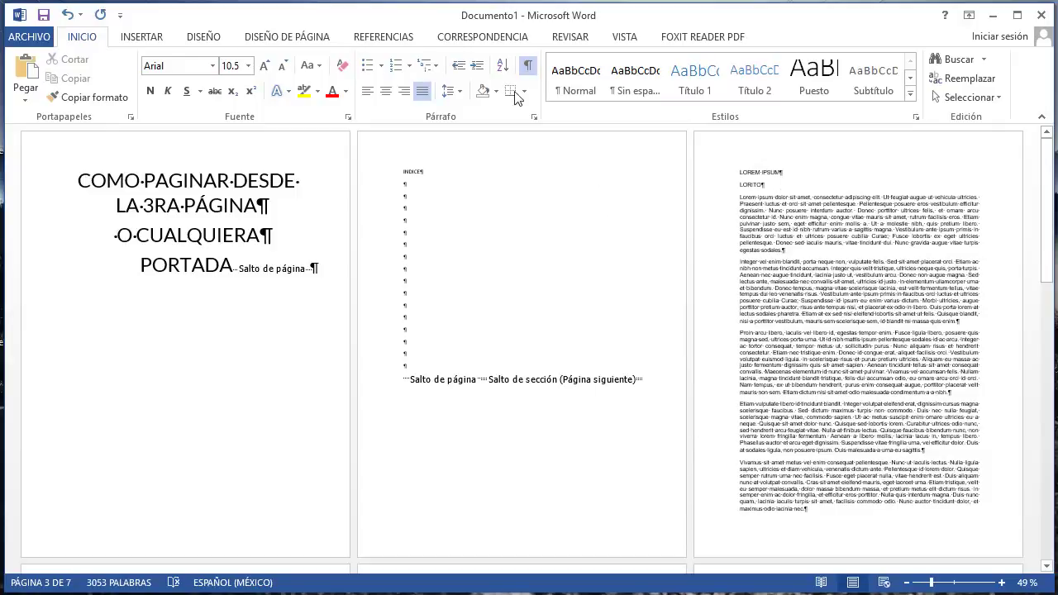
{"action": "left_click", "coordinate": [524, 69]}
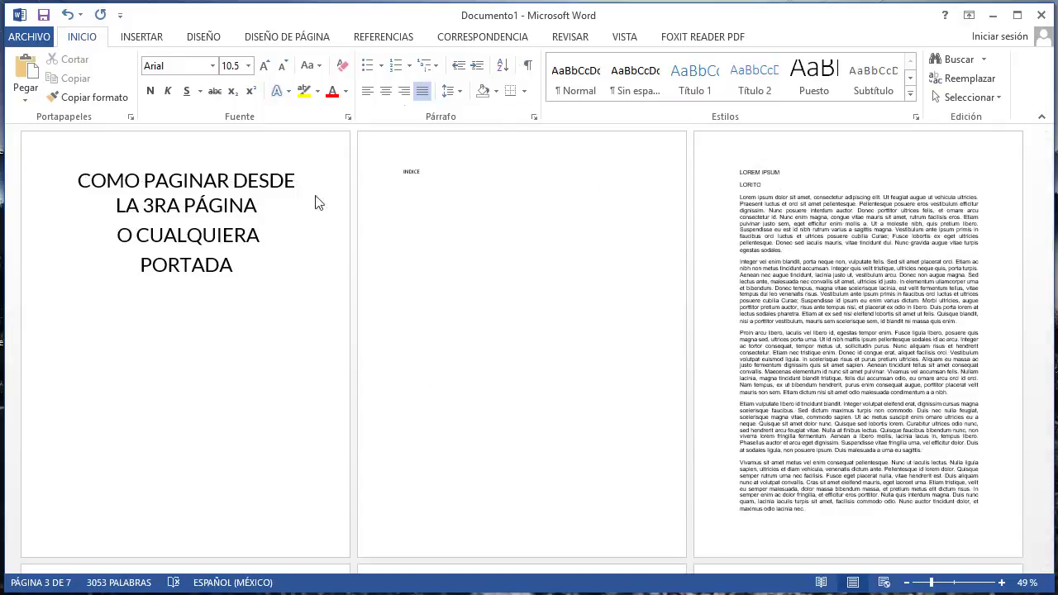
- Insert right-aligned page numbers in the document's footer, with the cursor placed on page three
{"action": "scroll", "coordinate": [702, 427], "scroll_direction": "down", "scroll_amount": 1}
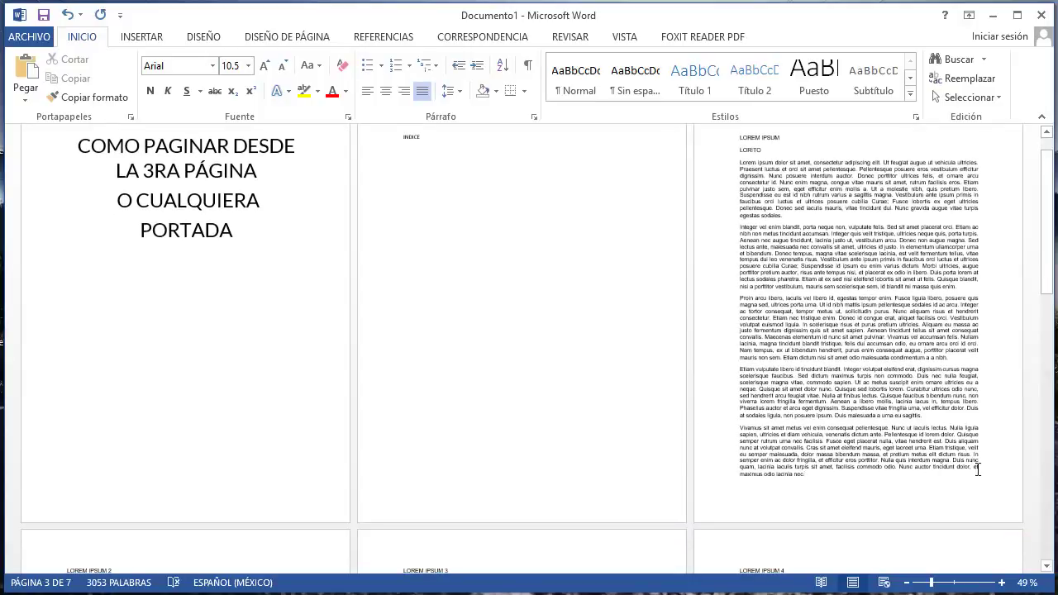
{"action": "left_click", "coordinate": [304, 37]}
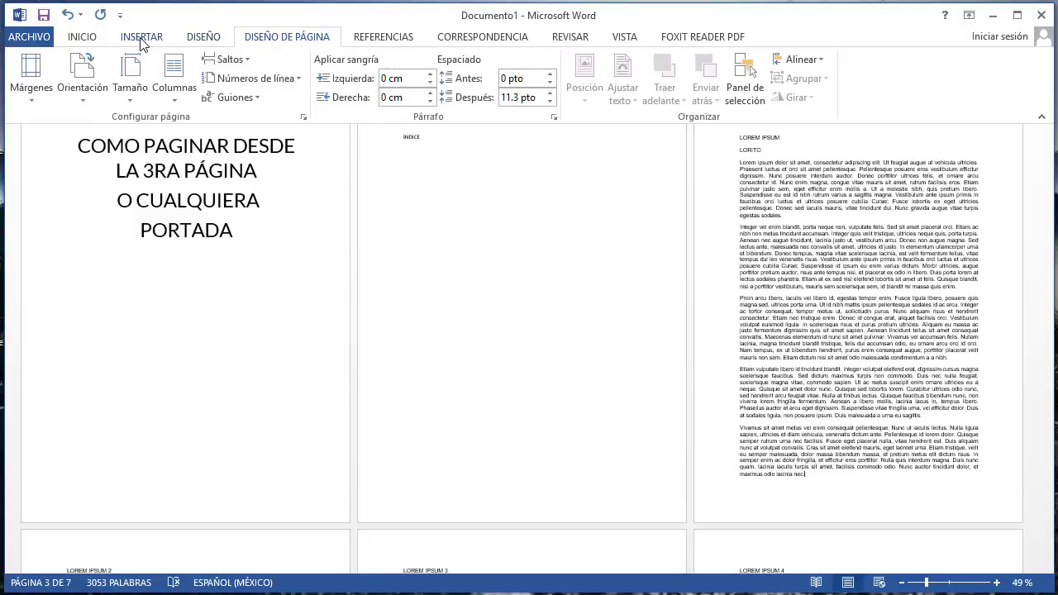
{"action": "left_click", "coordinate": [203, 41]}
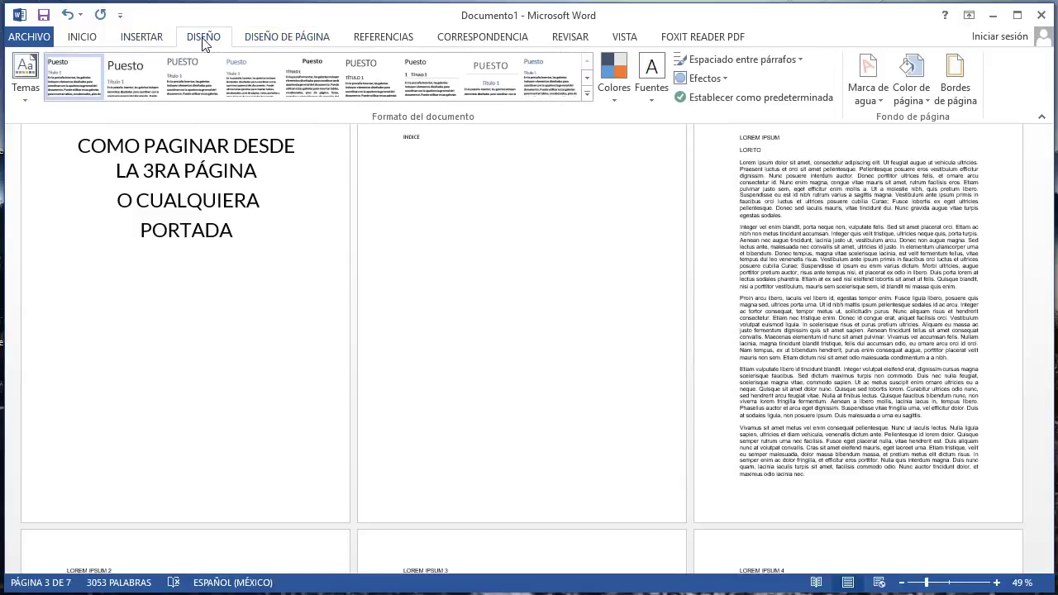
{"action": "left_click", "coordinate": [159, 43]}
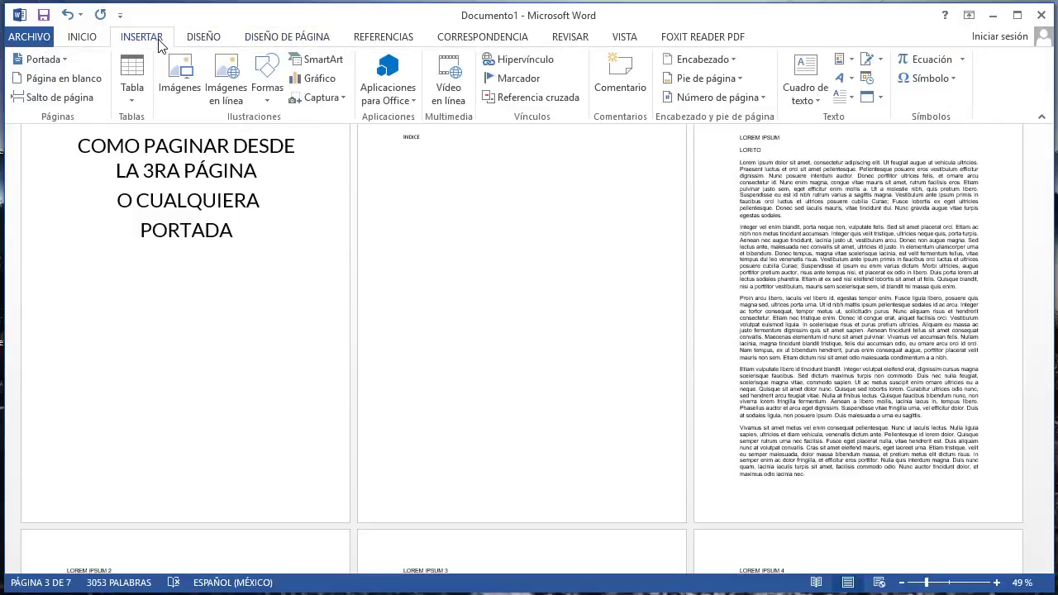
{"action": "left_click", "coordinate": [736, 78]}
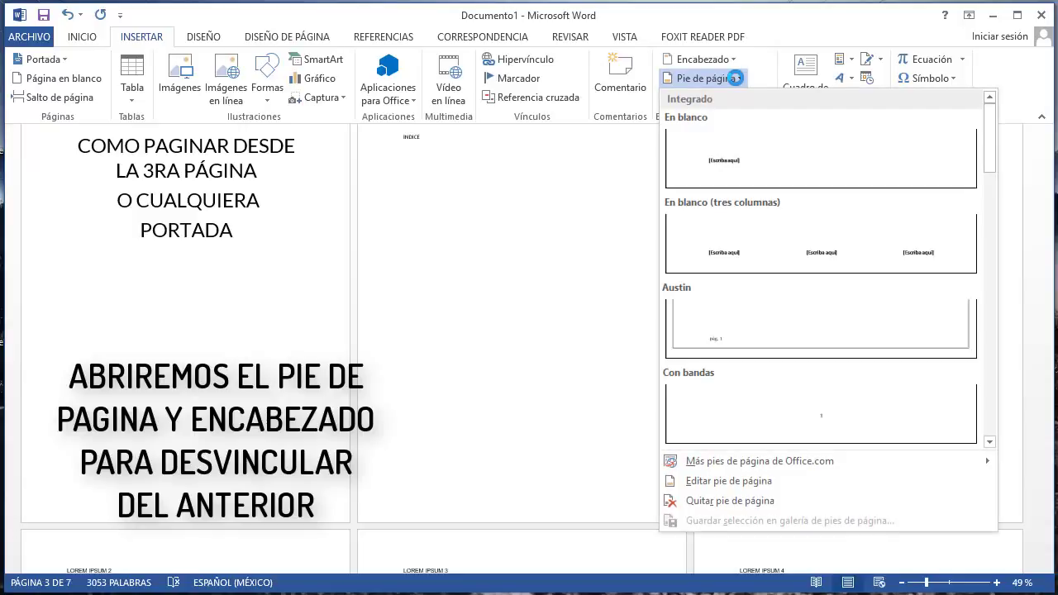
{"action": "left_click", "coordinate": [517, 401]}
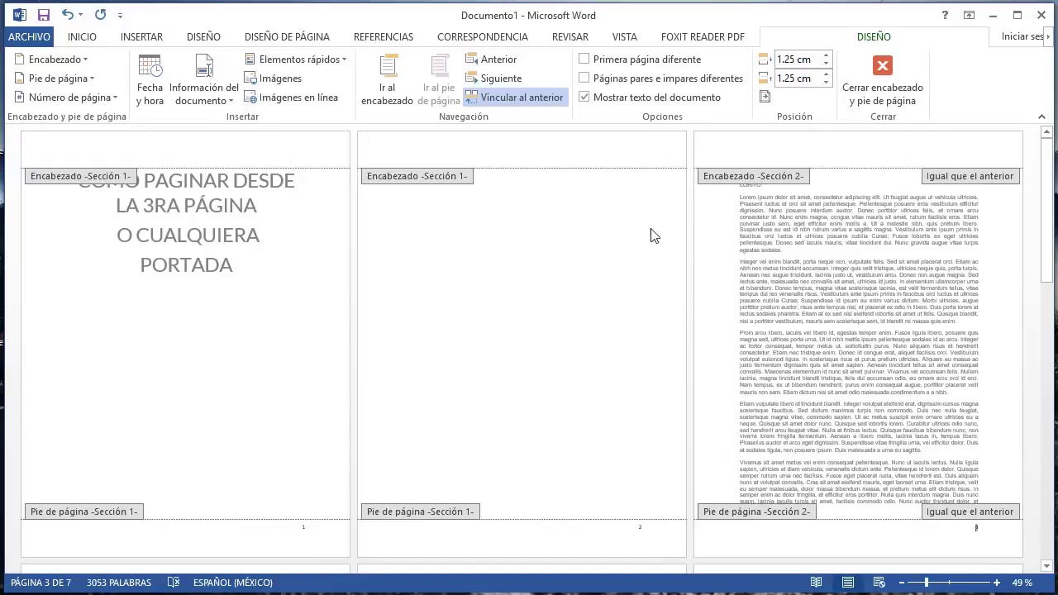
- Unlink the section 2 footer and header from the previous section
{"action": "left_click", "coordinate": [529, 97]}
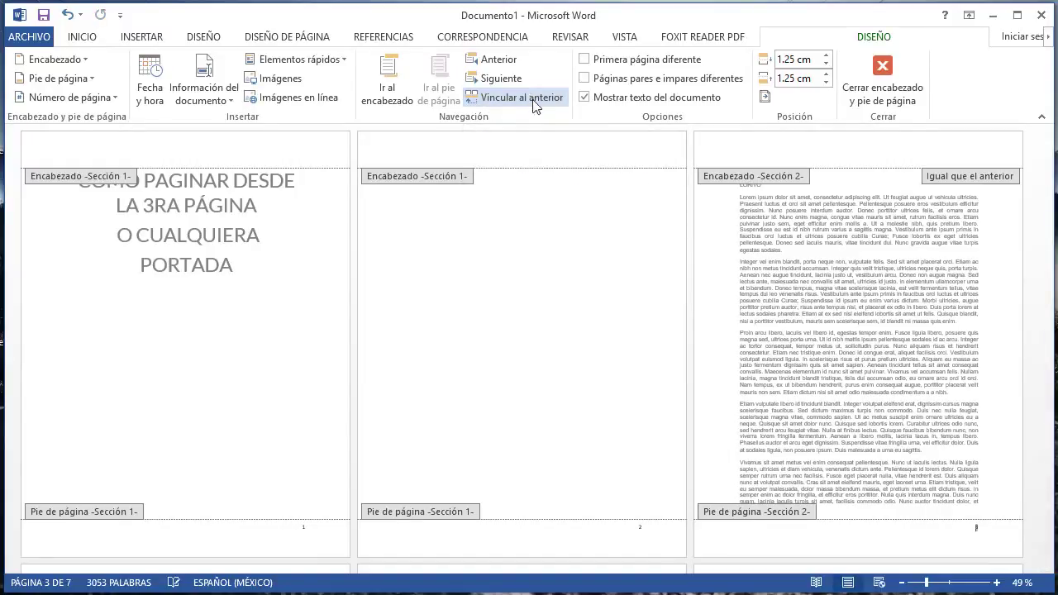
{"action": "left_click", "coordinate": [946, 154]}
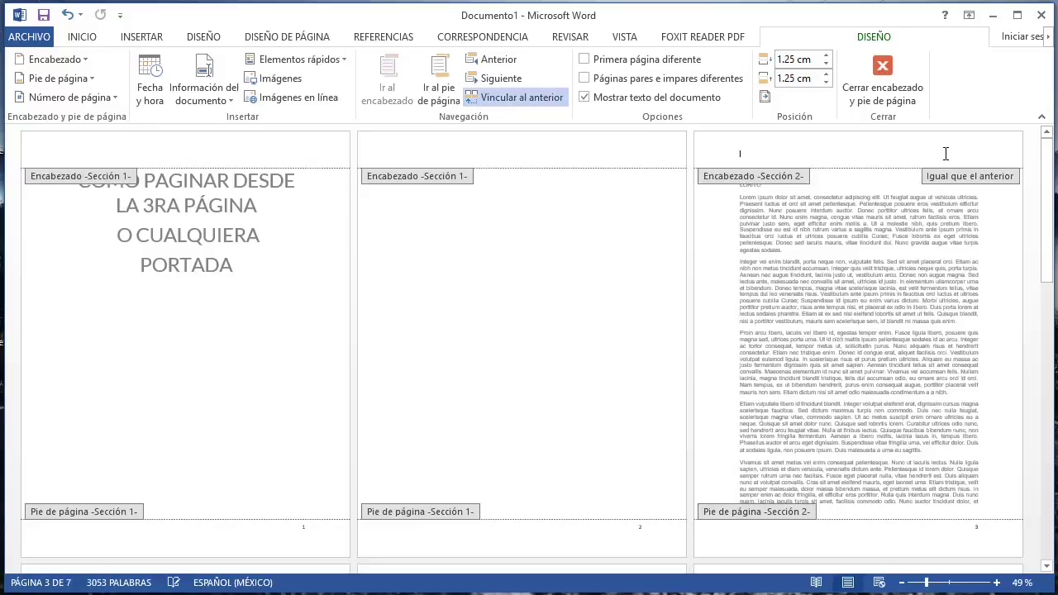
{"action": "left_click", "coordinate": [533, 97]}
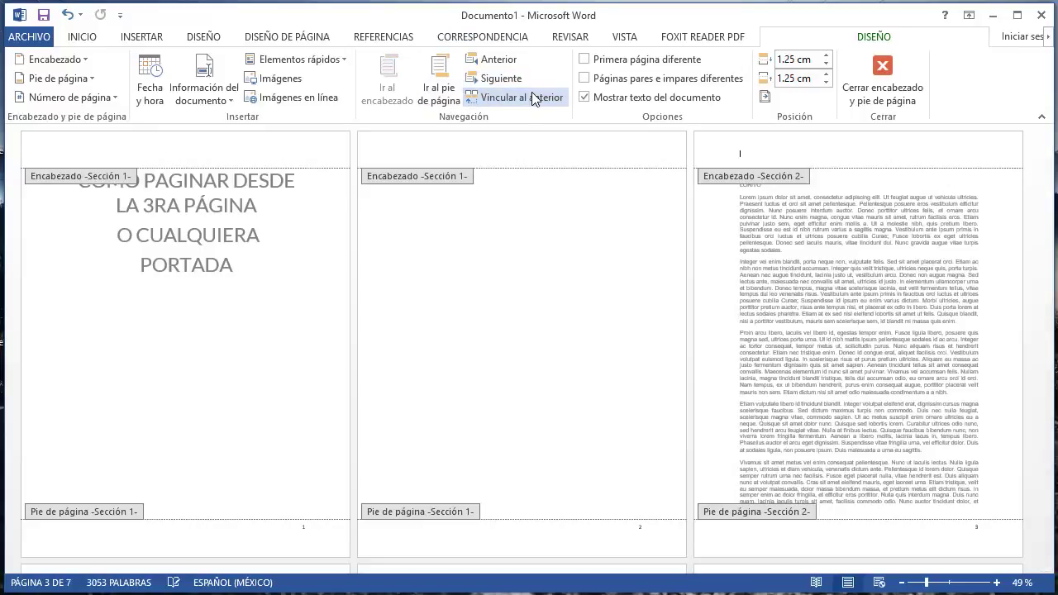
{"action": "left_click", "coordinate": [972, 529]}
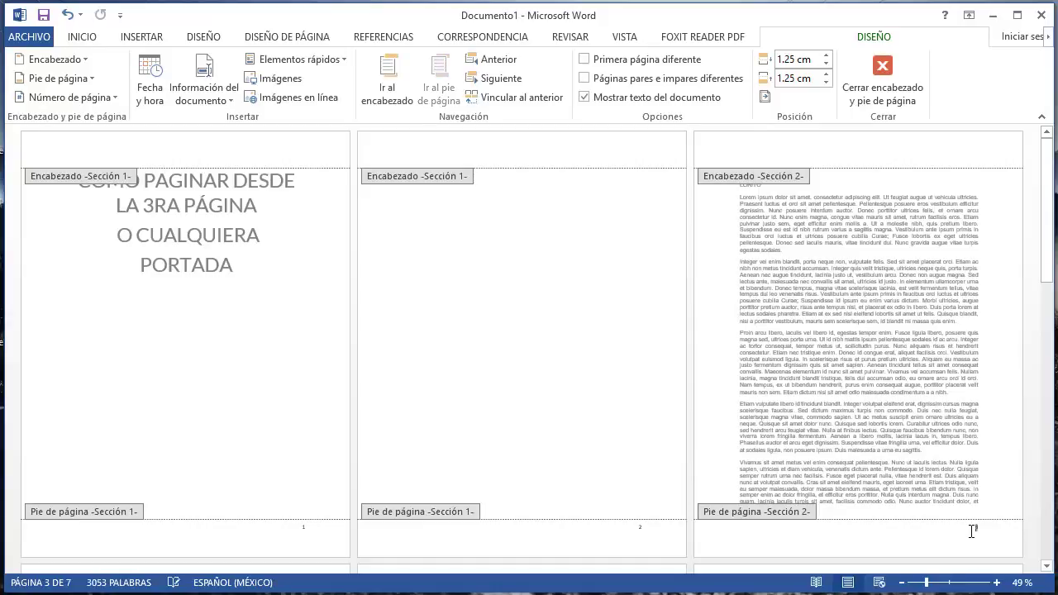
- Delete the page number from the section 1 footer on page two
{"action": "left_click", "coordinate": [651, 527]}
{"action": "scroll", "coordinate": [781, 519], "scroll_direction": "down", "scroll_amount": 5}
{"action": "scroll", "coordinate": [776, 517], "scroll_direction": "down", "scroll_amount": 9}
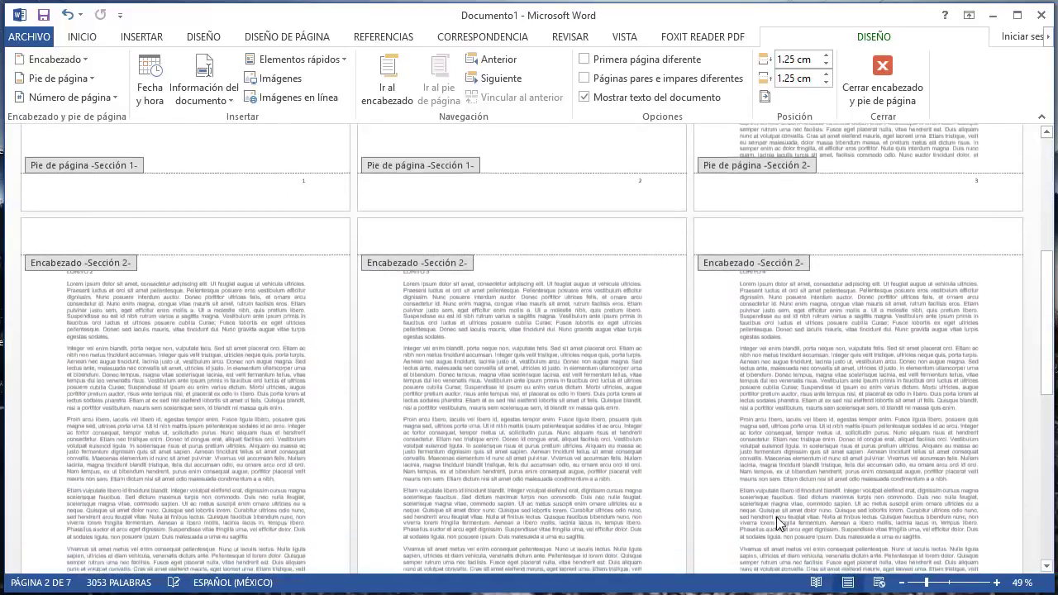
{"action": "scroll", "coordinate": [776, 517], "scroll_direction": "up", "scroll_amount": 10}
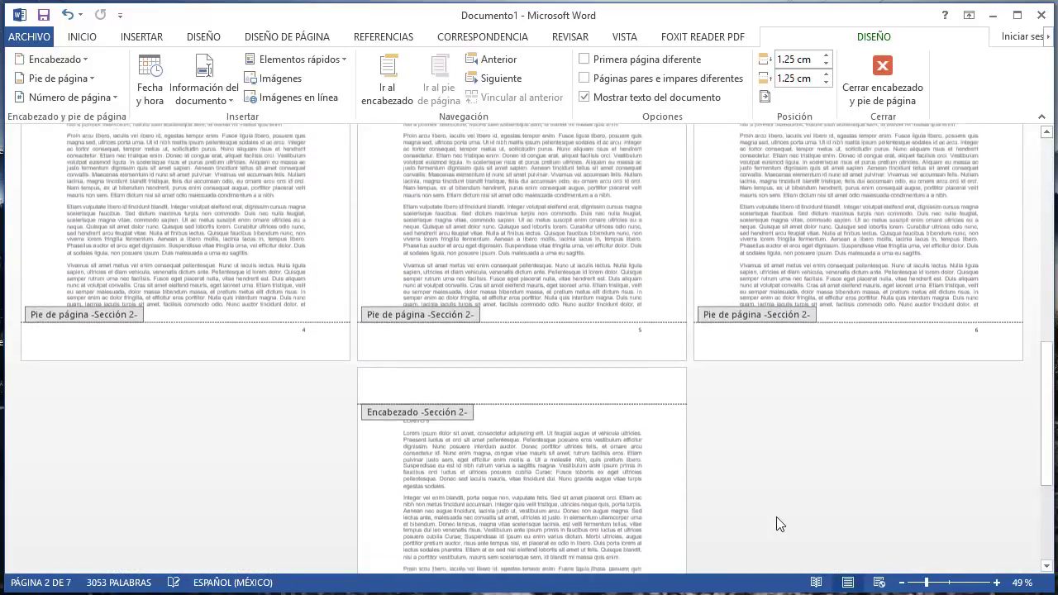
{"action": "scroll", "coordinate": [775, 523], "scroll_direction": "up", "scroll_amount": 4}
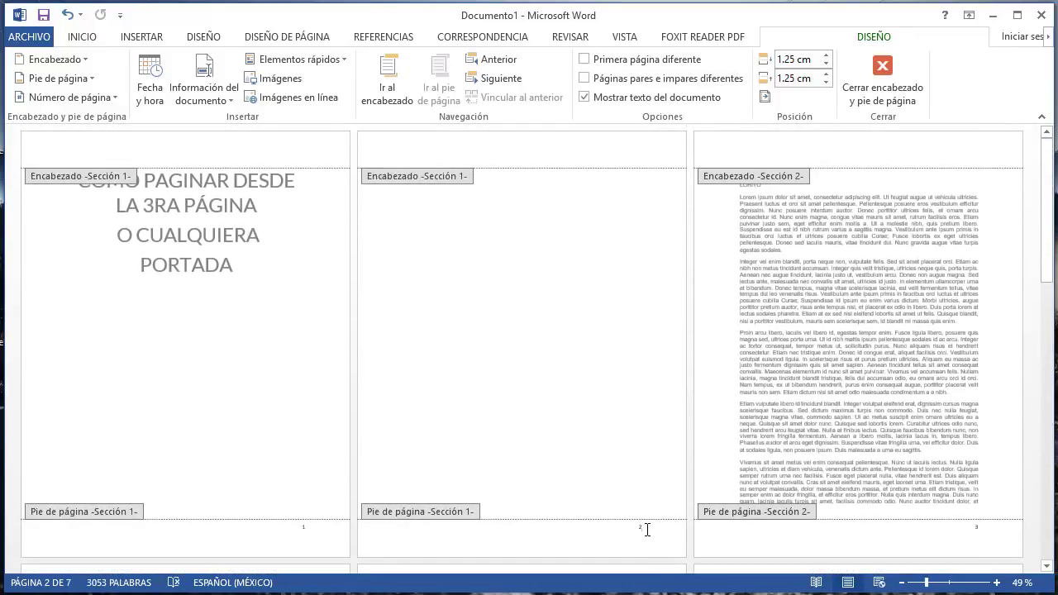
{"action": "double_click", "coordinate": [642, 528]}
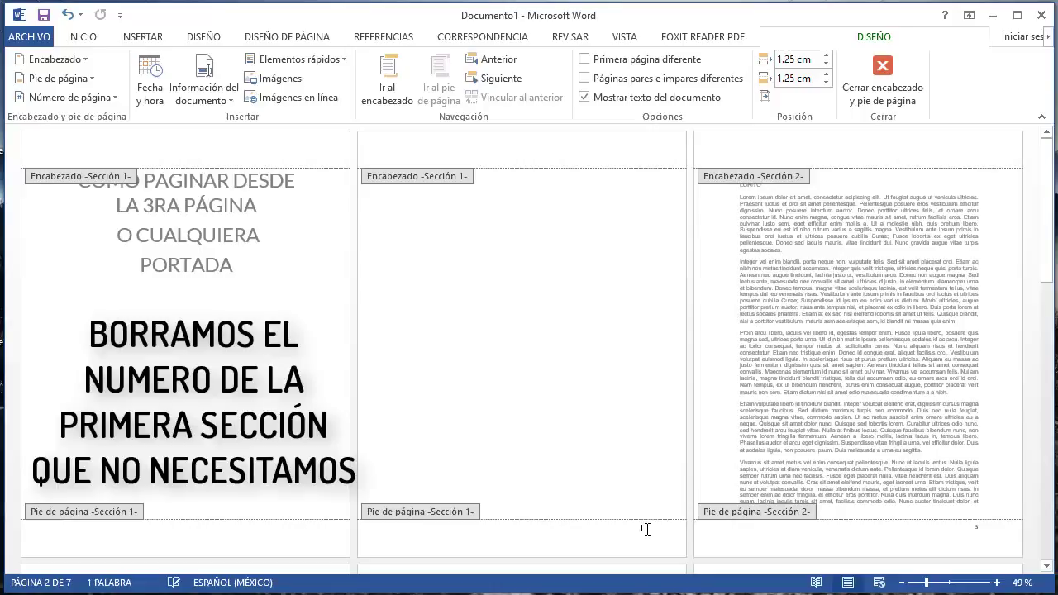
{"action": "key", "text": "Delete"}
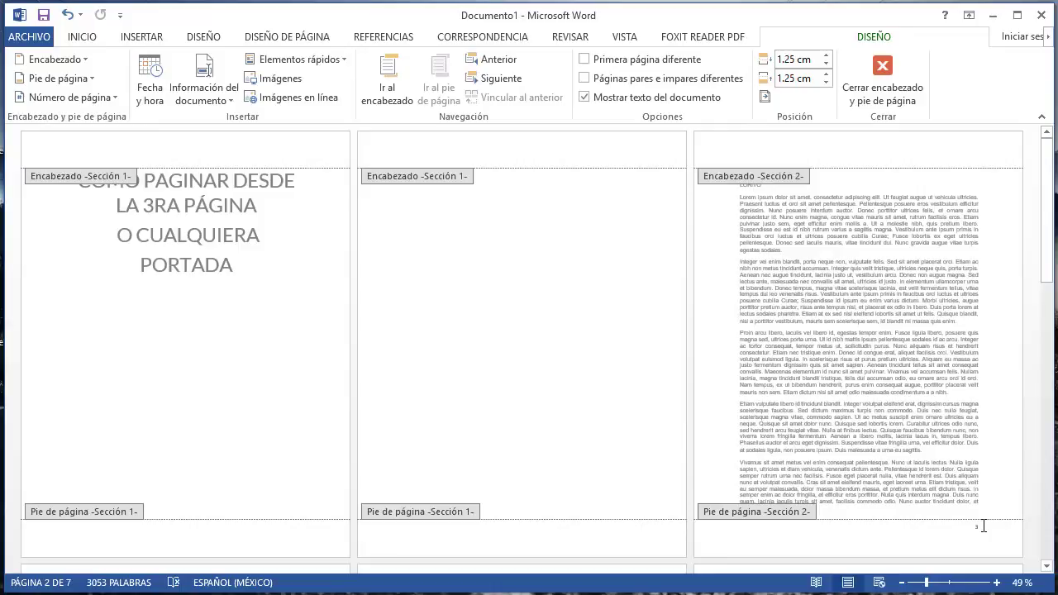
- Set the page number format of section 2, from the third page's footer, to start at 100
{"action": "scroll", "coordinate": [891, 533], "scroll_direction": "down", "scroll_amount": 3}
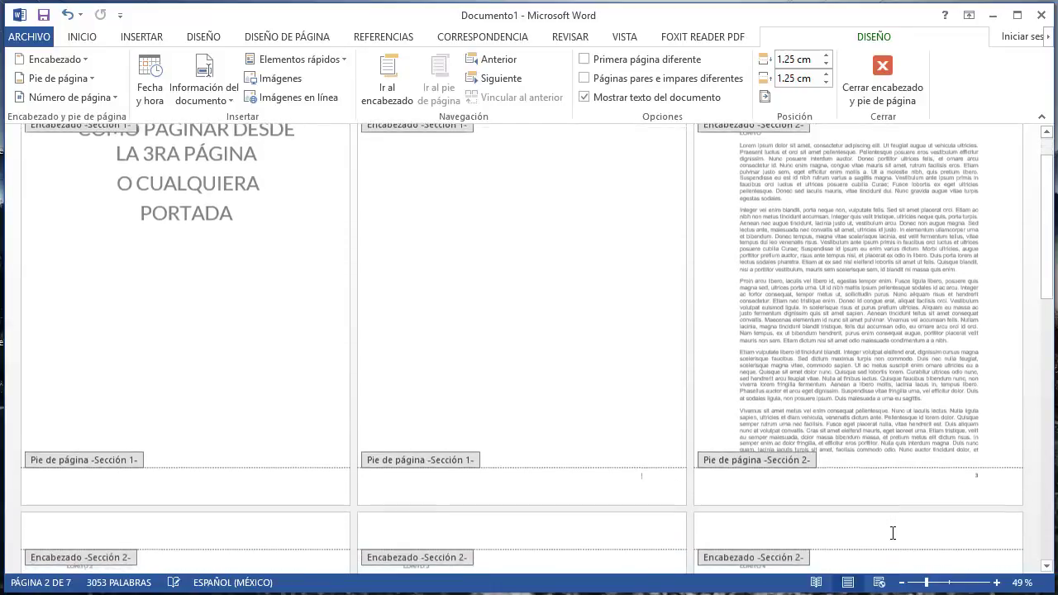
{"action": "scroll", "coordinate": [891, 534], "scroll_direction": "down", "scroll_amount": 6}
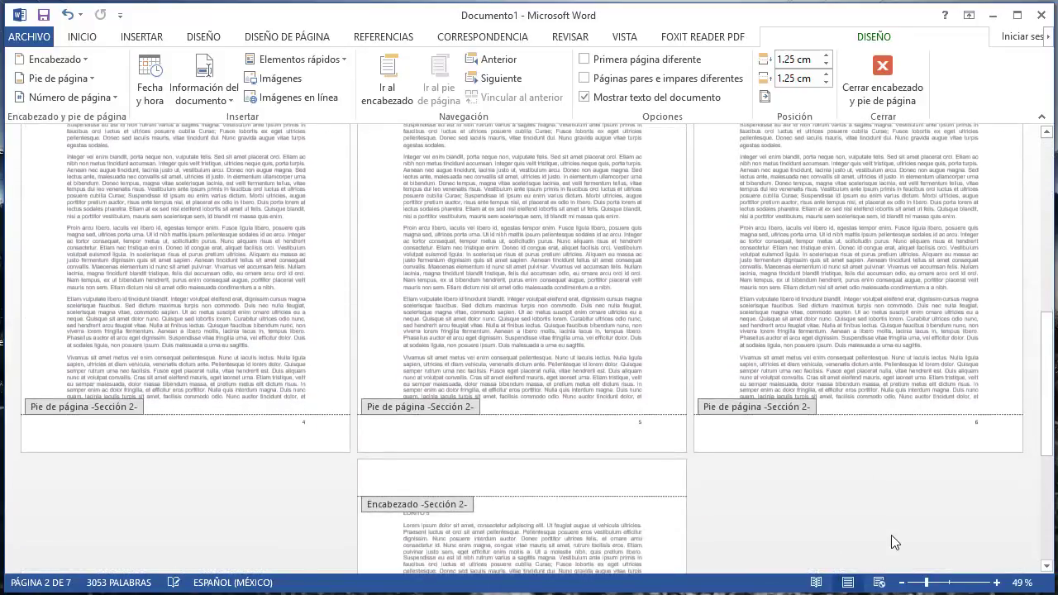
{"action": "scroll", "coordinate": [507, 470], "scroll_direction": "down", "scroll_amount": 6}
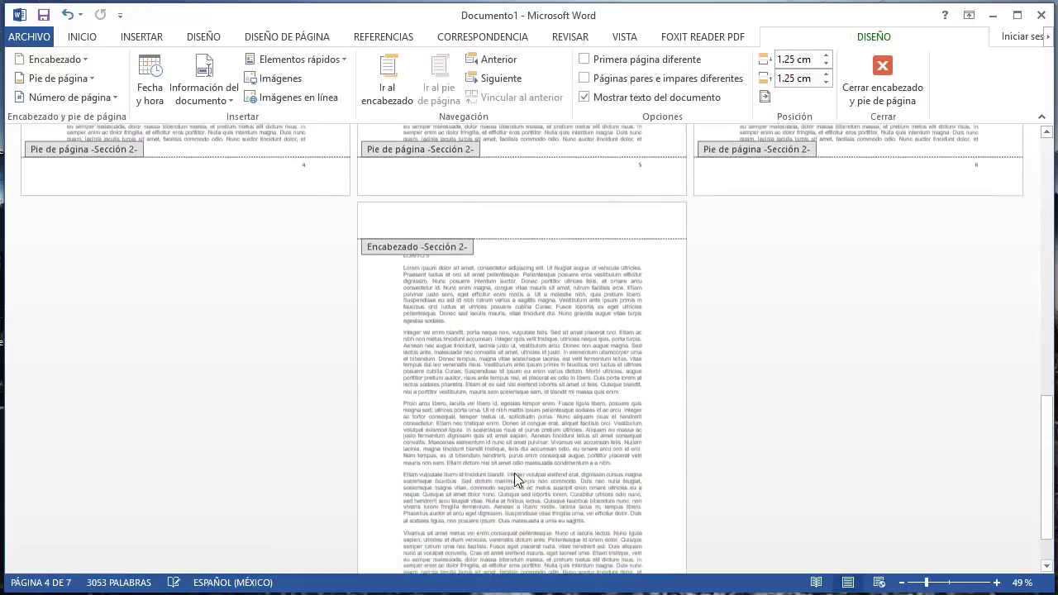
{"action": "scroll", "coordinate": [515, 476], "scroll_direction": "up", "scroll_amount": 8}
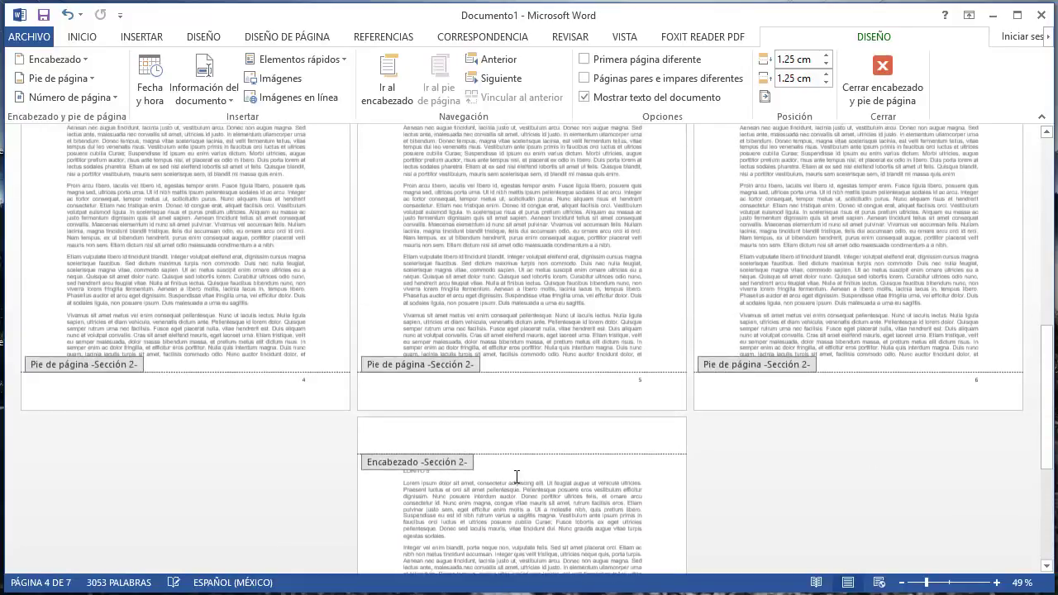
{"action": "scroll", "coordinate": [515, 476], "scroll_direction": "up", "scroll_amount": 8}
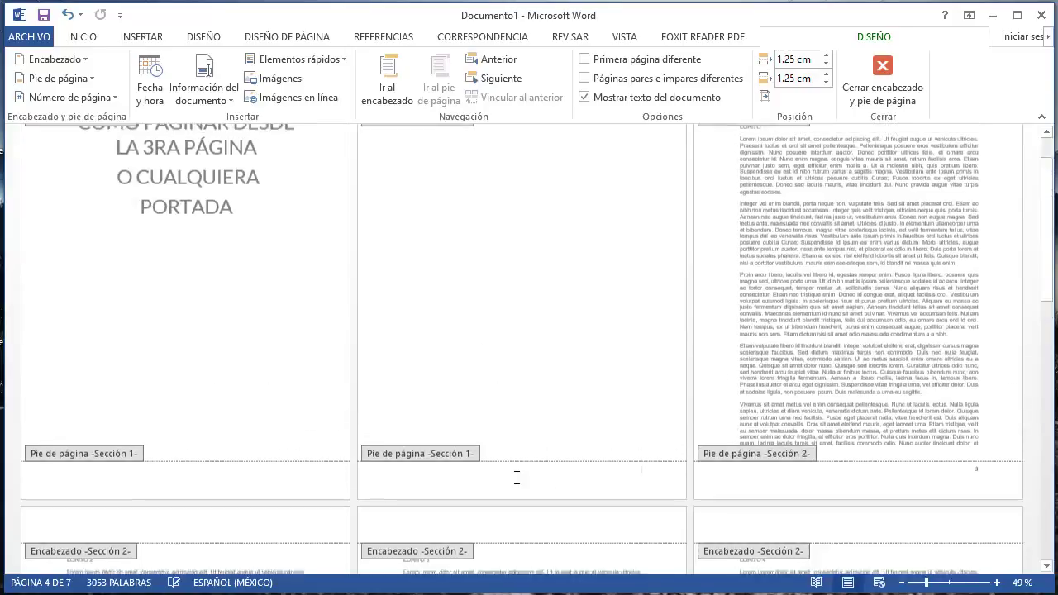
{"action": "left_click", "coordinate": [989, 527]}
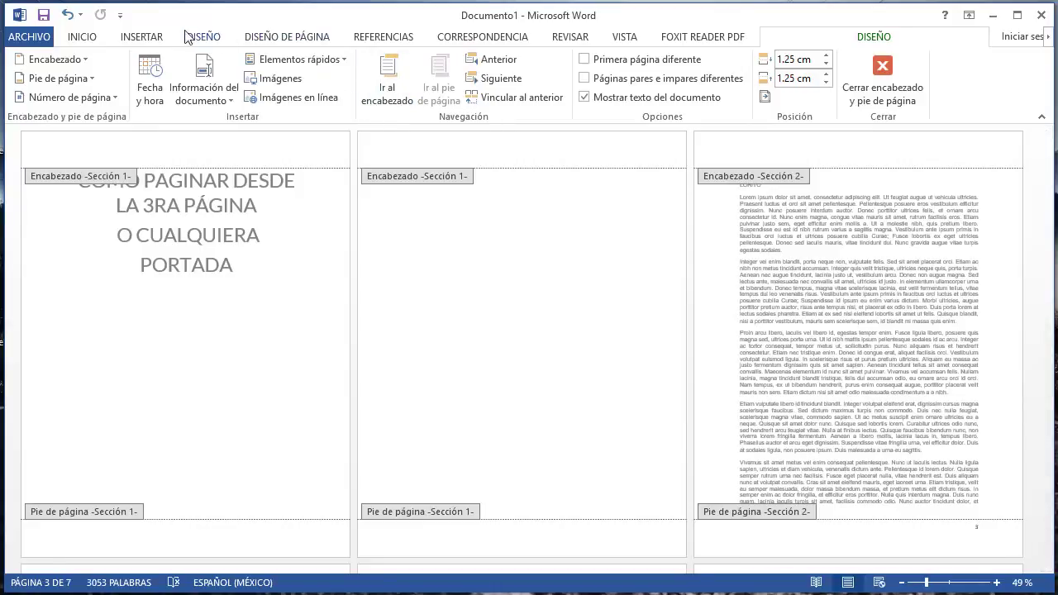
{"action": "left_click", "coordinate": [141, 38]}
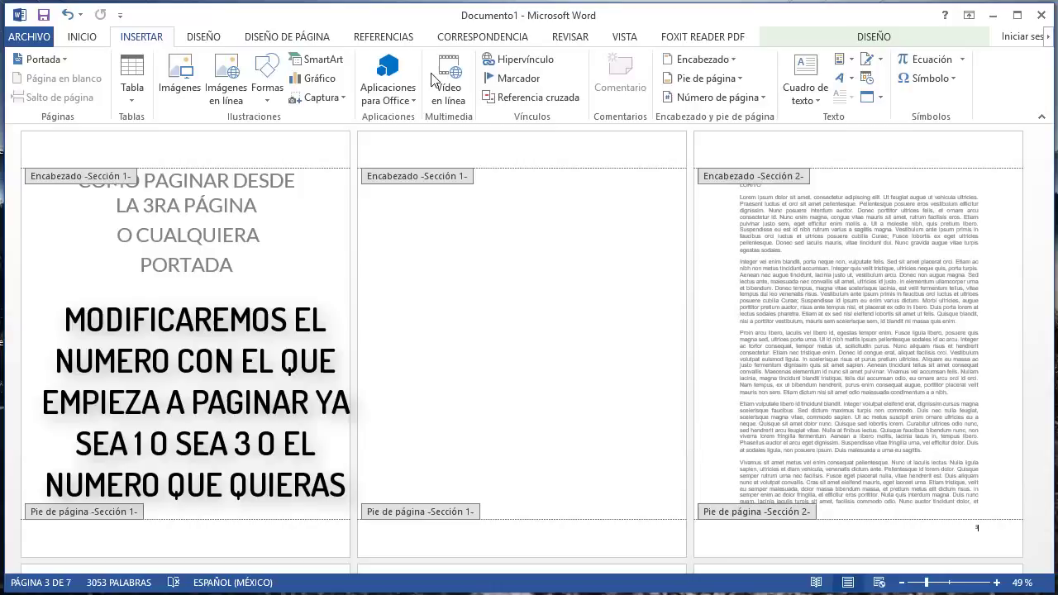
{"action": "left_click", "coordinate": [764, 100]}
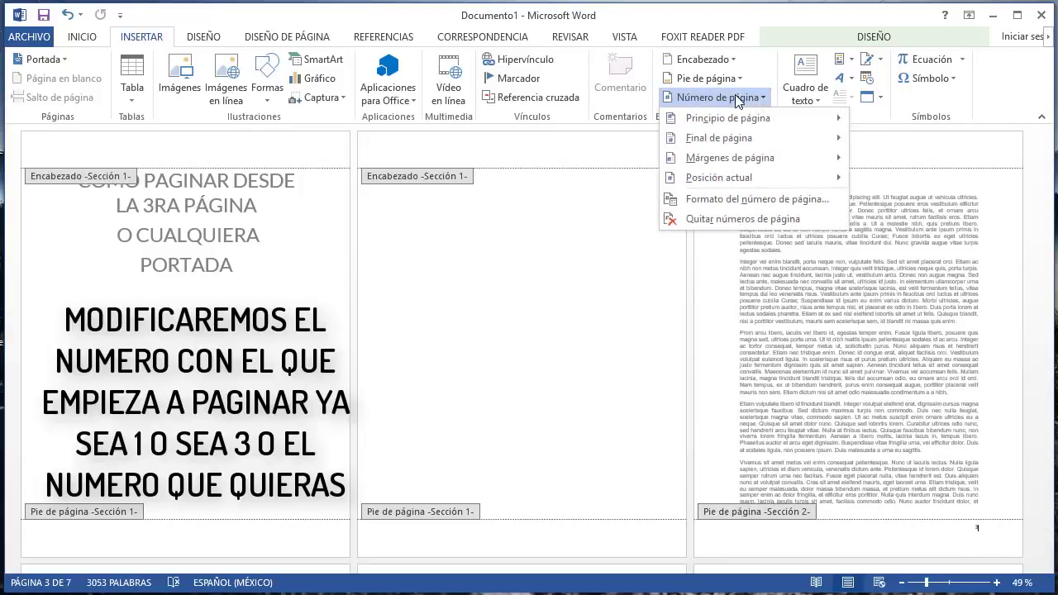
{"action": "left_click", "coordinate": [785, 199]}
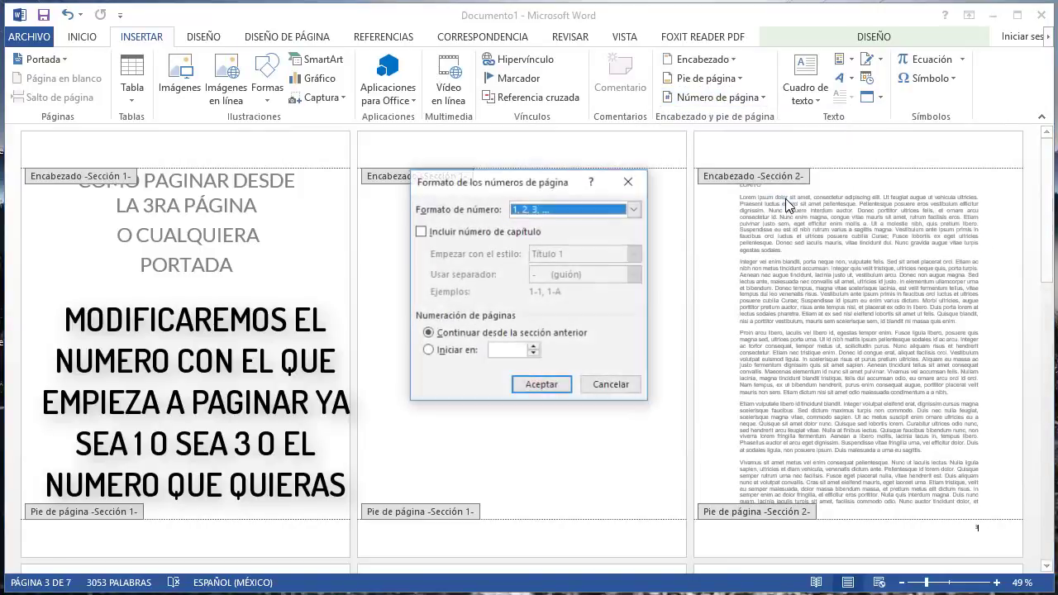
{"action": "left_click", "coordinate": [443, 351]}
{"action": "left_click", "coordinate": [452, 335]}
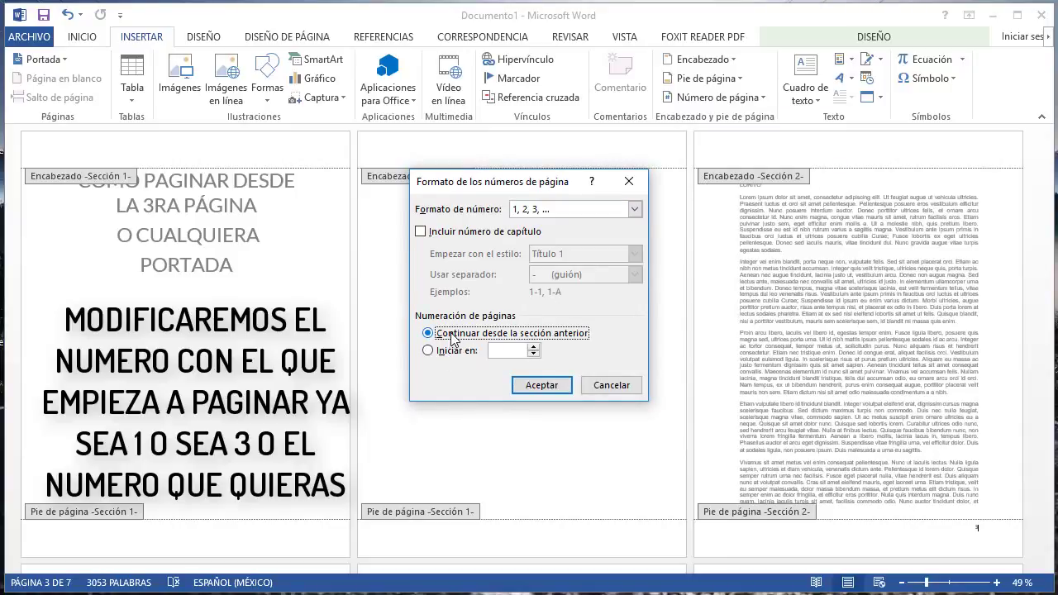
{"action": "left_click", "coordinate": [439, 351]}
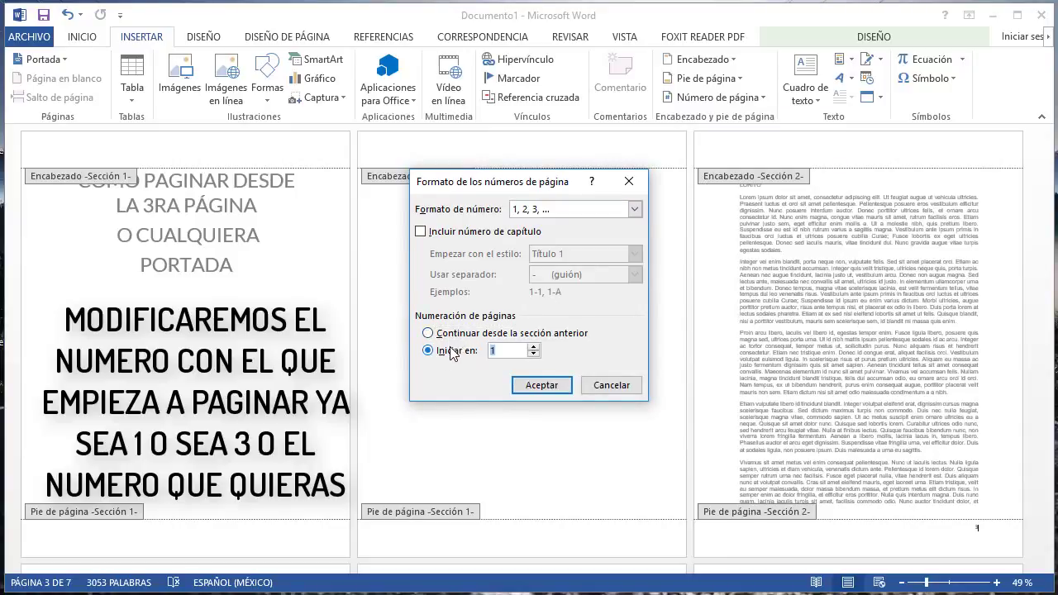
{"action": "left_click", "coordinate": [516, 351]}
{"action": "key", "text": "BackSpace"}
{"action": "type", "text": "100"}
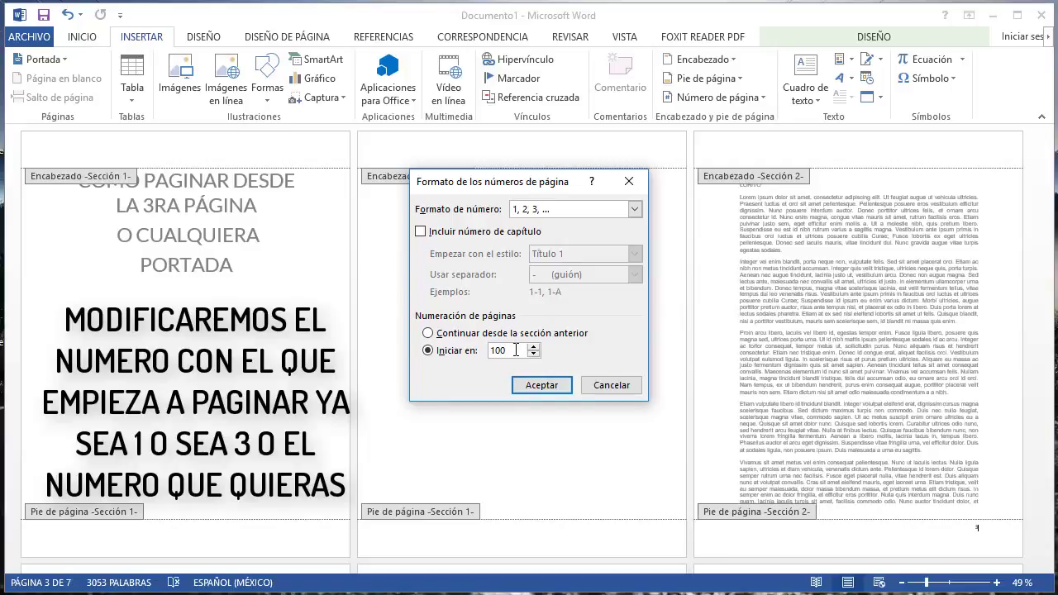